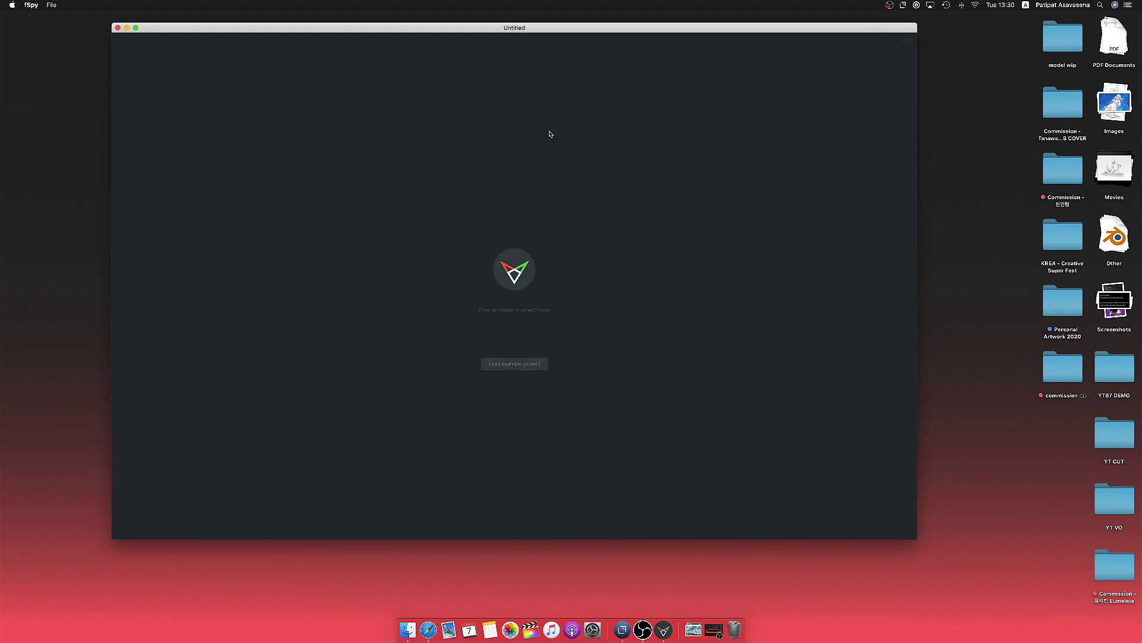
# Load Layout.jpeg into fSpy and align both red vanishing lines with the floor edges.
pyautogui.moveTo(454, 206); pyautogui.dragTo(396, 173)
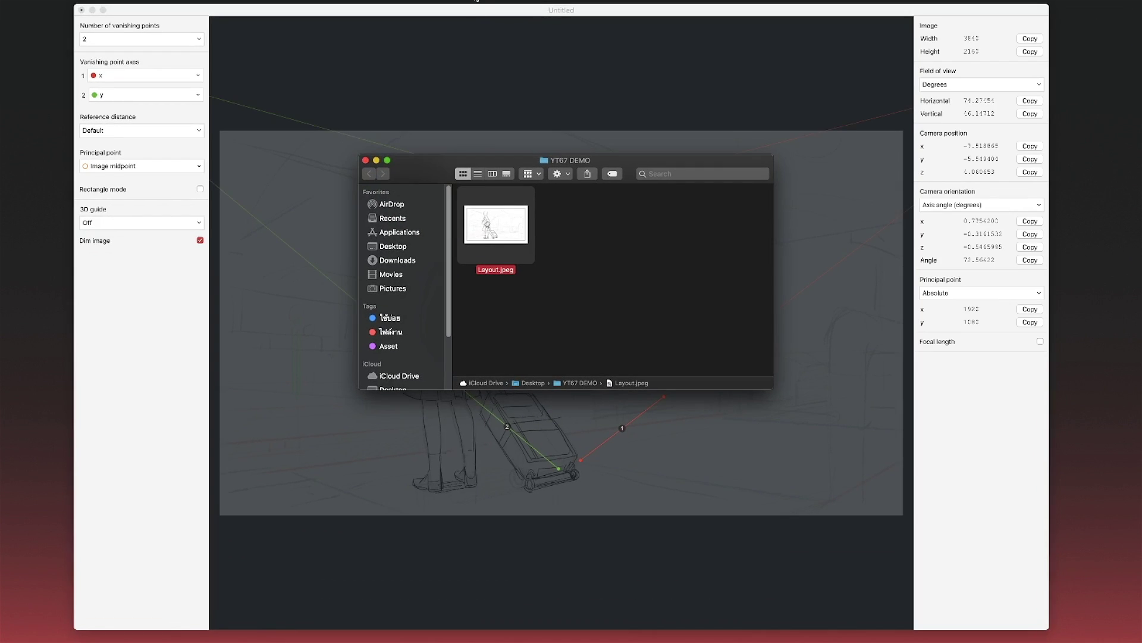
pyautogui.click(466, 10)
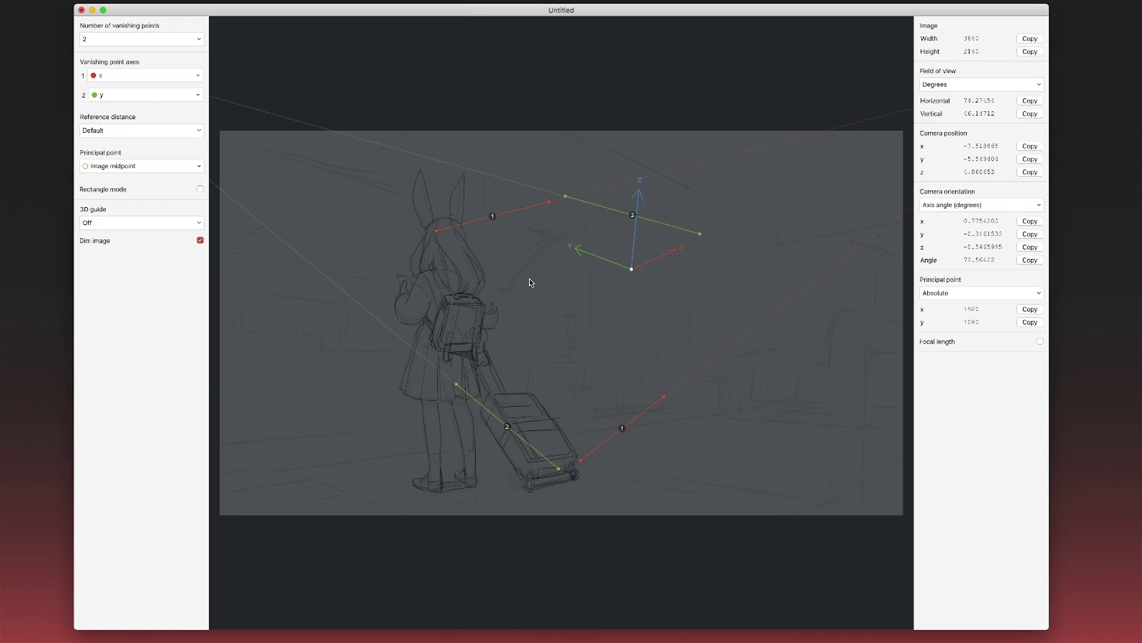
pyautogui.moveTo(598, 447); pyautogui.dragTo(604, 477)
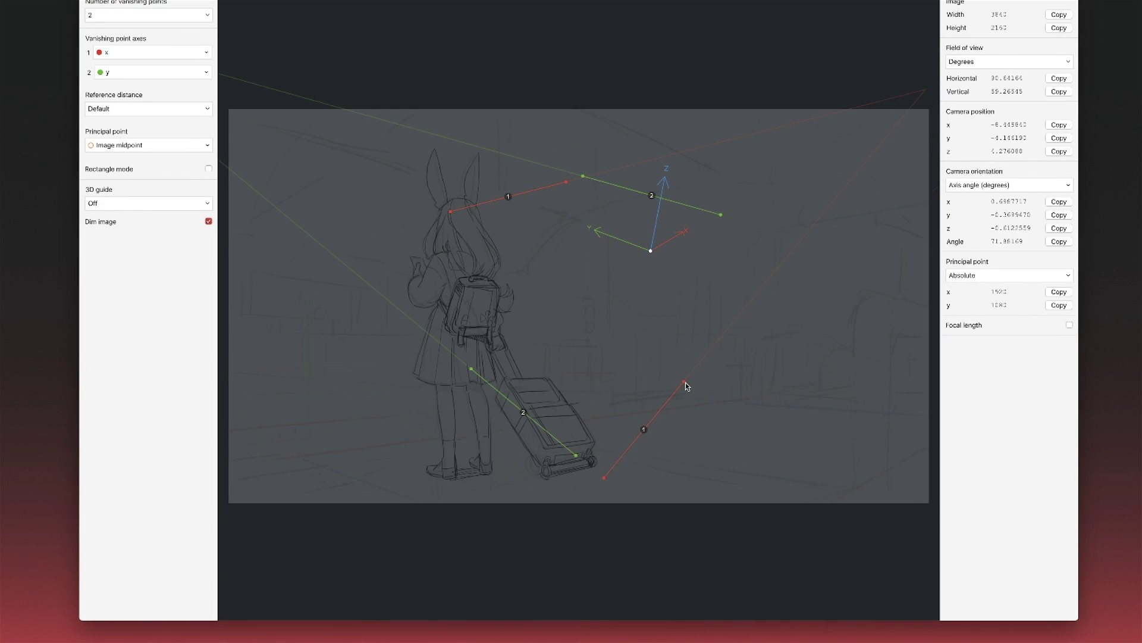
pyautogui.moveTo(684, 383); pyautogui.dragTo(927, 447)
pyautogui.moveTo(597, 473); pyautogui.dragTo(830, 507)
pyautogui.moveTo(567, 184); pyautogui.dragTo(558, 197)
pyautogui.moveTo(451, 211)
pyautogui.mouseDown()
pyautogui.moveTo(256, 465)
pyautogui.moveTo(303, 458)
pyautogui.mouseUp()
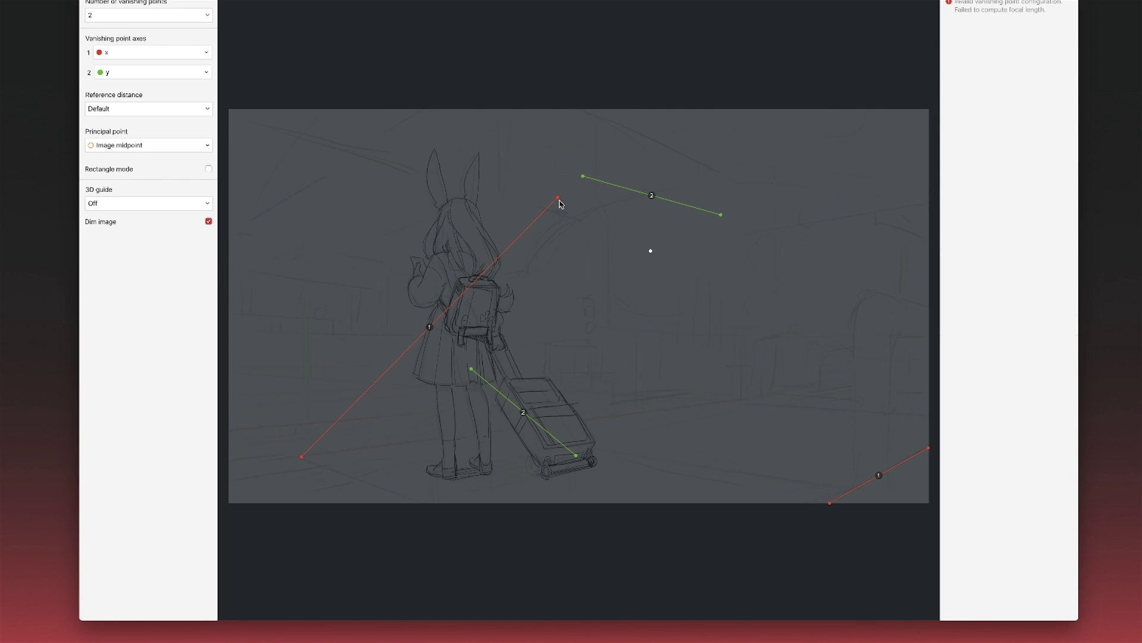
pyautogui.moveTo(559, 204)
pyautogui.mouseDown()
pyautogui.moveTo(733, 404)
pyautogui.moveTo(747, 404)
pyautogui.mouseUp()
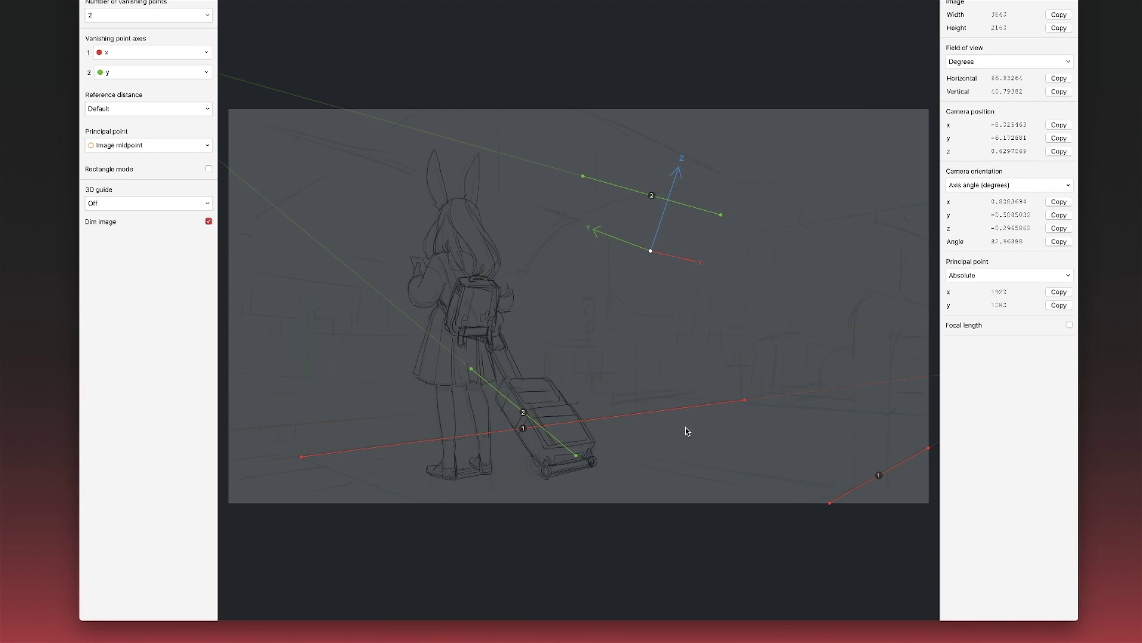
# Align both green vanishing lines with the floor edges and snap the origin to the lower-left floor corner.
pyautogui.moveTo(579, 459); pyautogui.dragTo(423, 503)
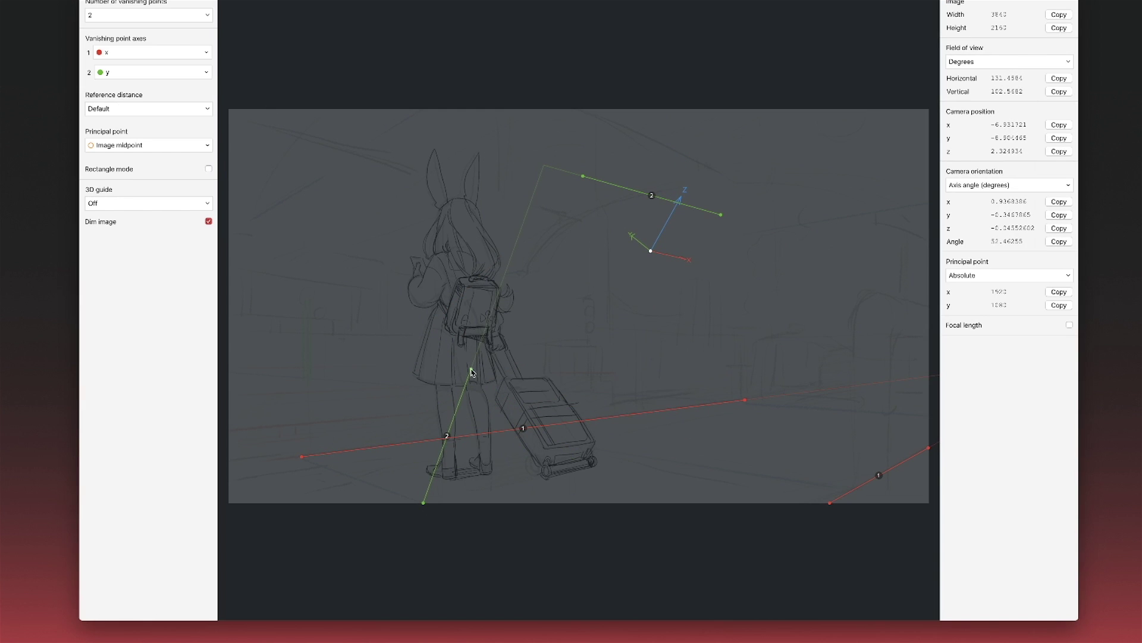
pyautogui.moveTo(471, 371); pyautogui.dragTo(302, 458)
pyautogui.moveTo(721, 215)
pyautogui.mouseDown()
pyautogui.moveTo(809, 321)
pyautogui.moveTo(930, 416)
pyautogui.mouseUp()
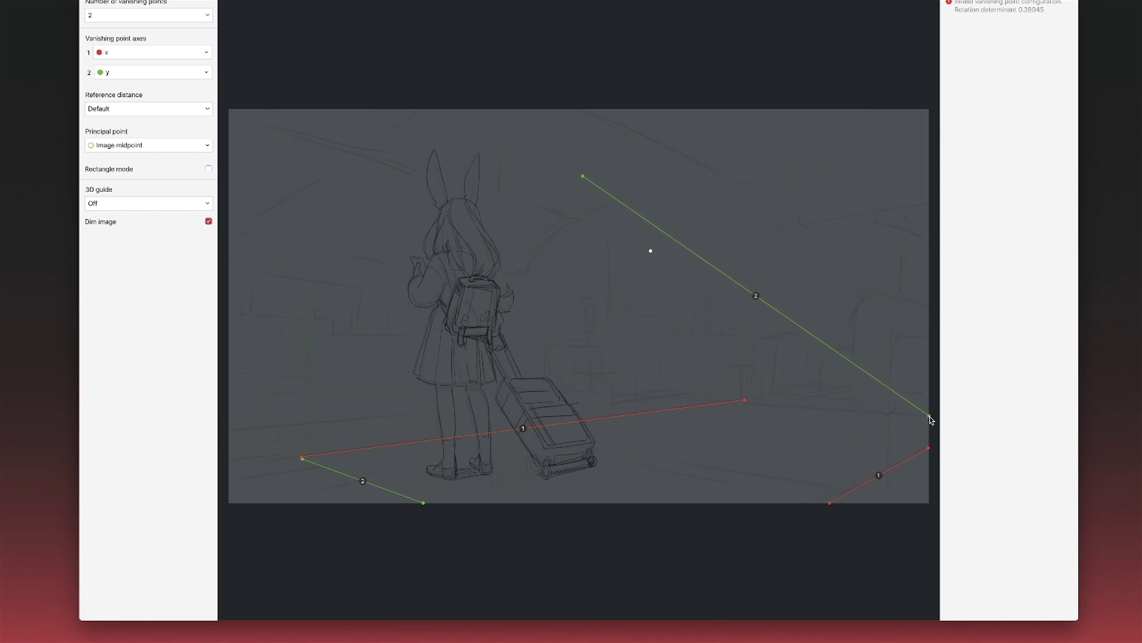
pyautogui.moveTo(584, 178); pyautogui.dragTo(738, 407)
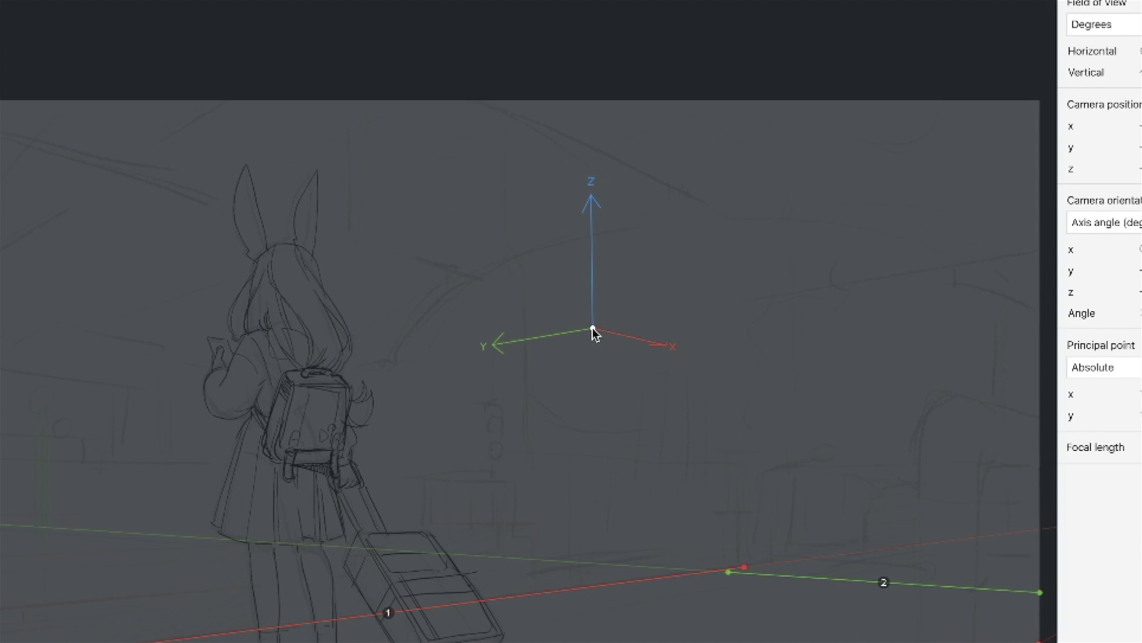
pyautogui.moveTo(651, 250)
pyautogui.mouseDown()
pyautogui.moveTo(646, 447)
pyautogui.moveTo(373, 473)
pyautogui.mouseUp()
pyautogui.moveTo(516, 310); pyautogui.dragTo(402, 287)
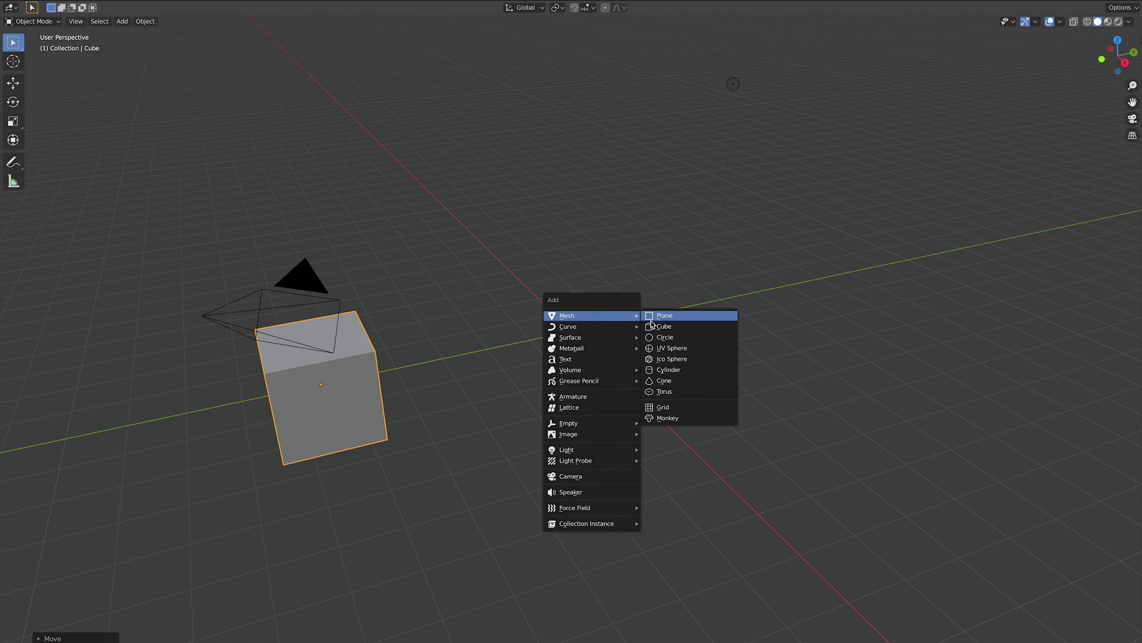
# Add a circle raised along Z and a UV sphere shifted along X.
pyautogui.click(656, 340)
pyautogui.press('g')
pyautogui.press('z')
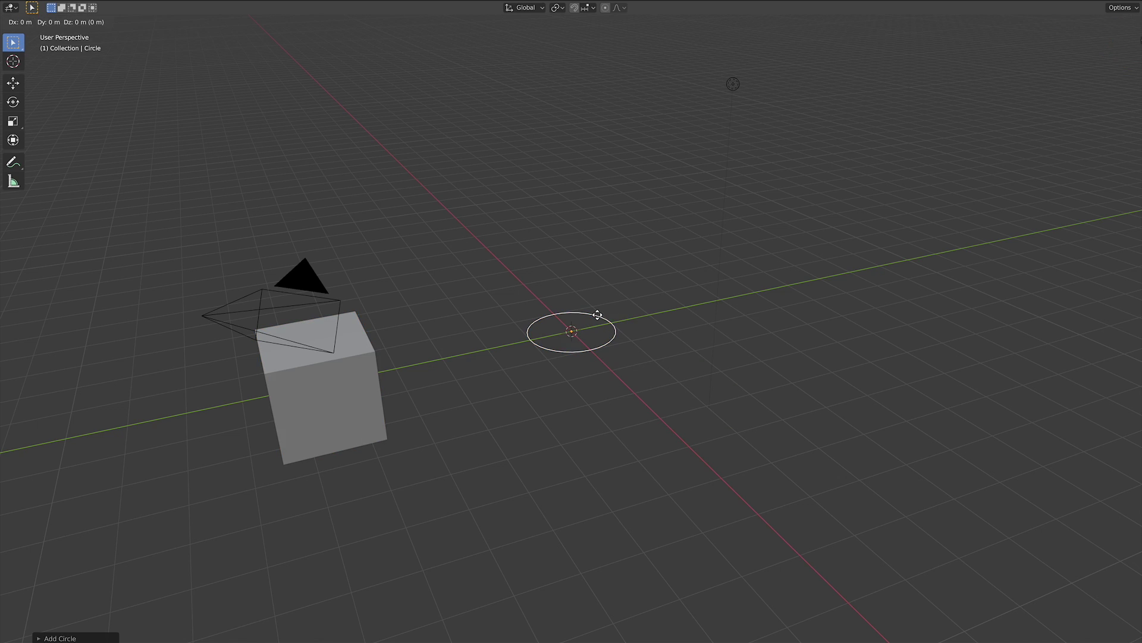
pyautogui.click(607, 265)
pyautogui.hotkey('shift', 'a')
pyautogui.click(707, 340)
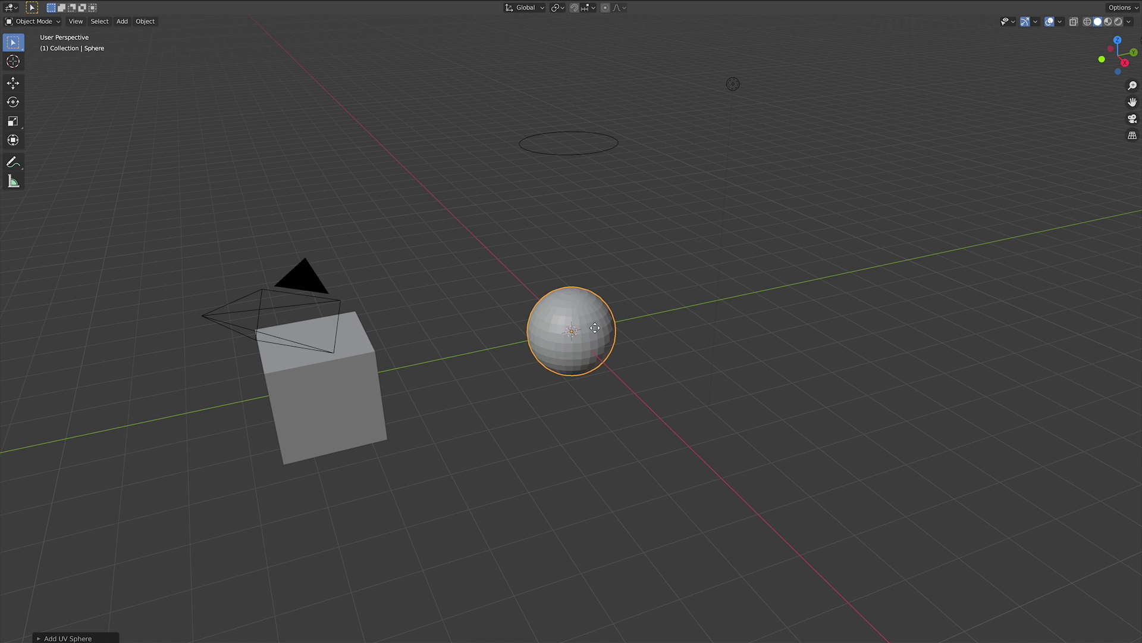
pyautogui.press('x')
pyautogui.click(558, 319)
# Add a monkey head, scale it up, rotate it about Z and move it right.
pyautogui.hotkey('shift', 'a')
pyautogui.click(684, 423)
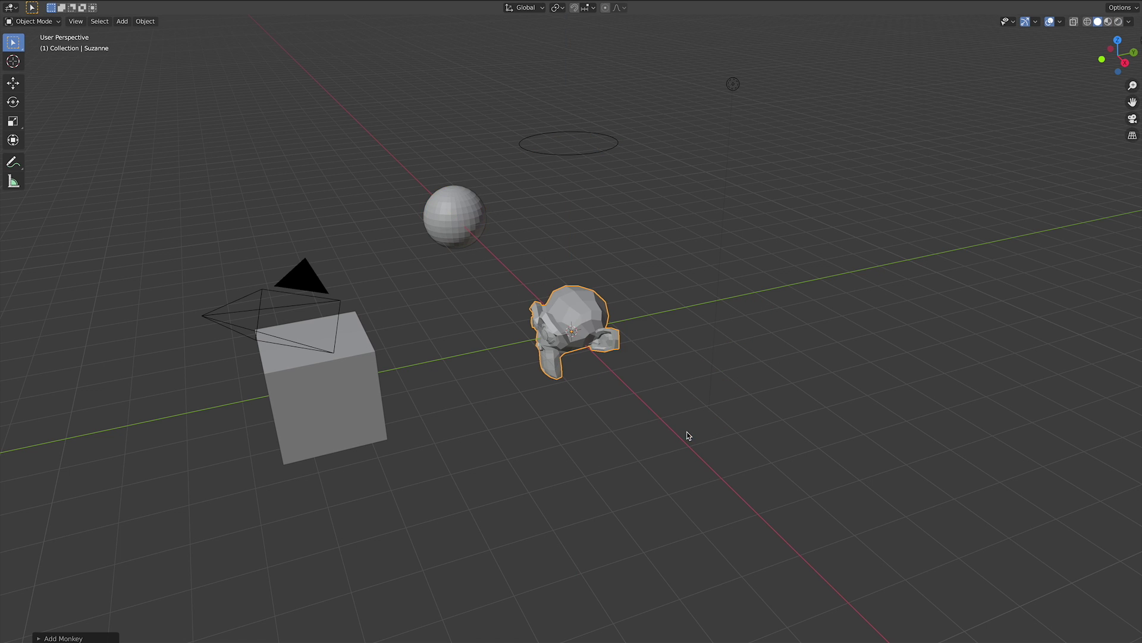
pyautogui.press('s')
pyautogui.press('Return')
pyautogui.press('r')
pyautogui.press('z')
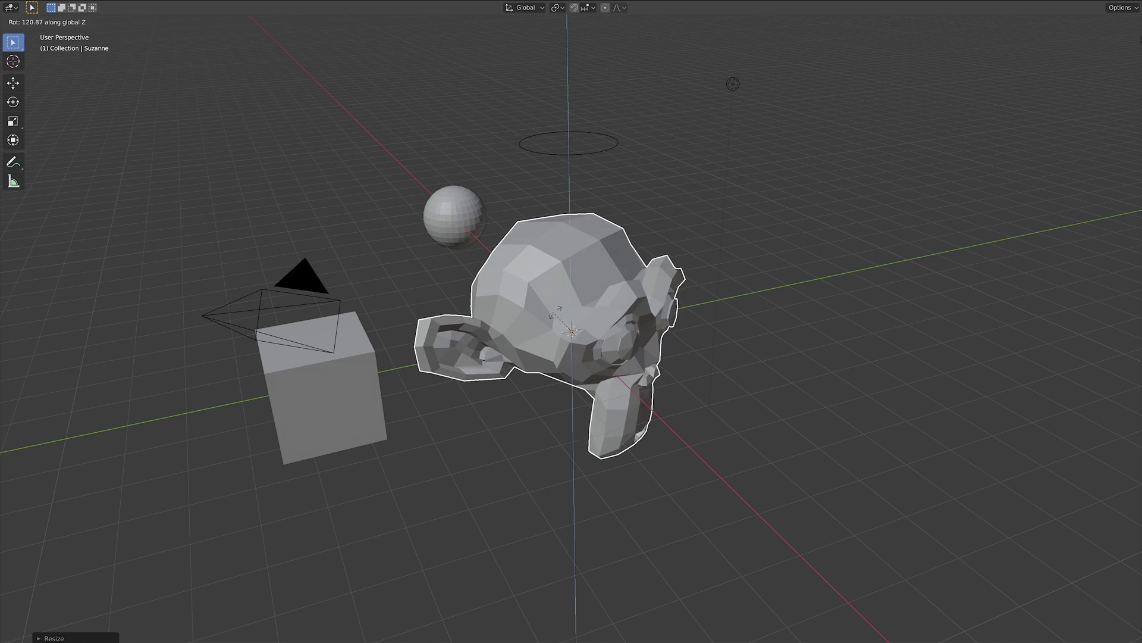
pyautogui.press('Return')
pyautogui.press('g')
pyautogui.press('Return')
# Add a cylinder and enlarge it.
pyautogui.hotkey('shift', 'a')
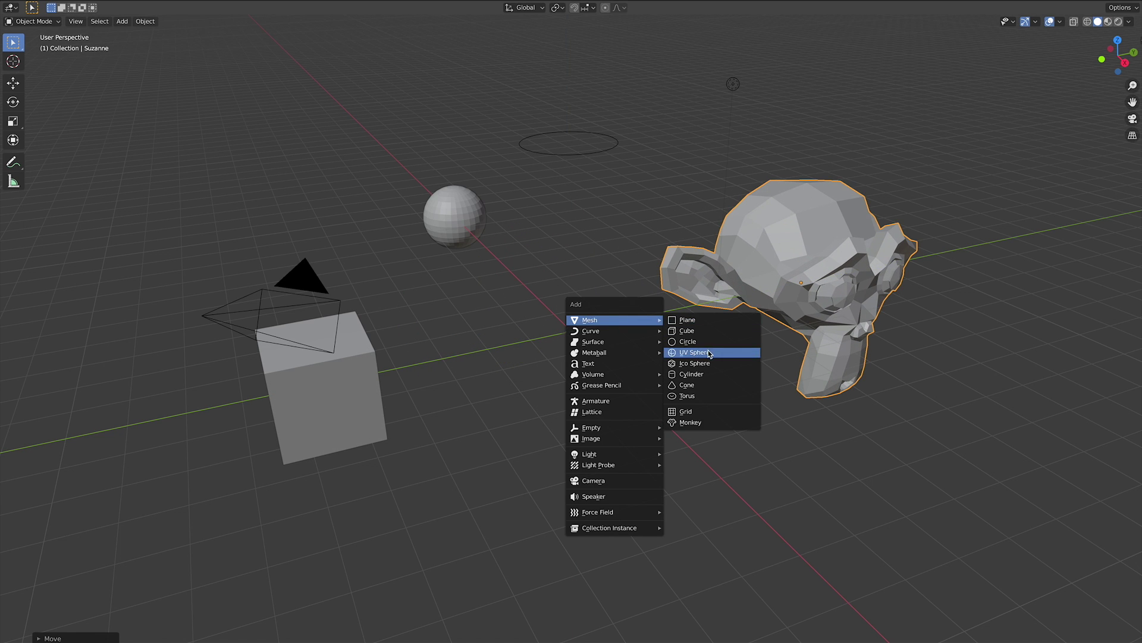
pyautogui.click(702, 375)
pyautogui.press('s')
pyautogui.press('Return')
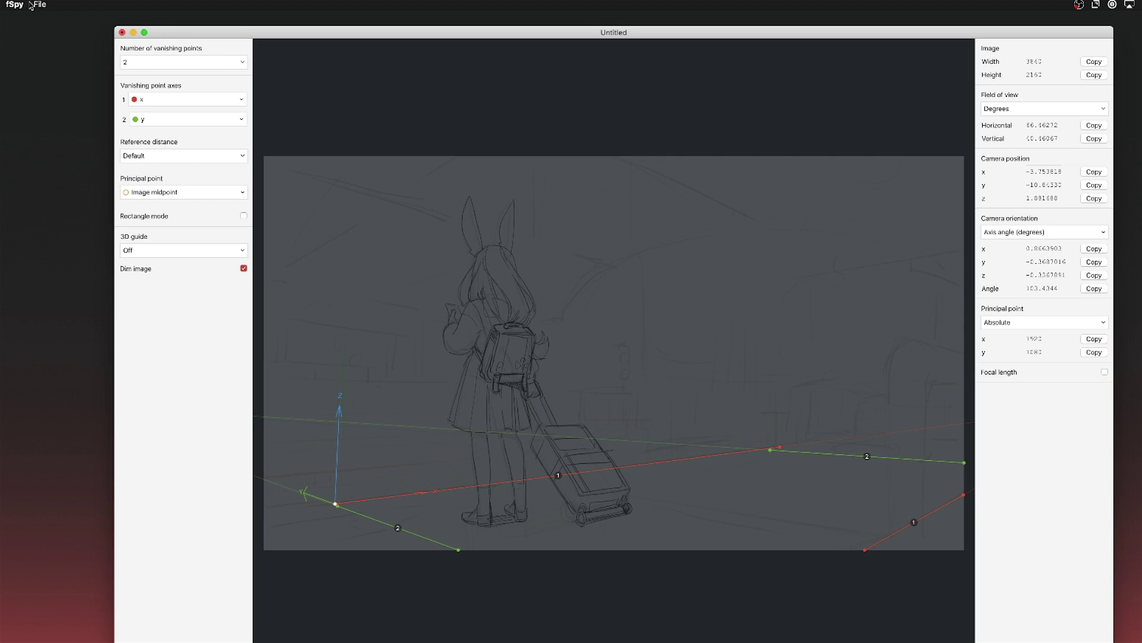
# Save the calibrated fSpy project as Scene Layout.fspy in the YT67 DEMO folder.
pyautogui.click(40, 4)
pyautogui.moveTo(52, 111)
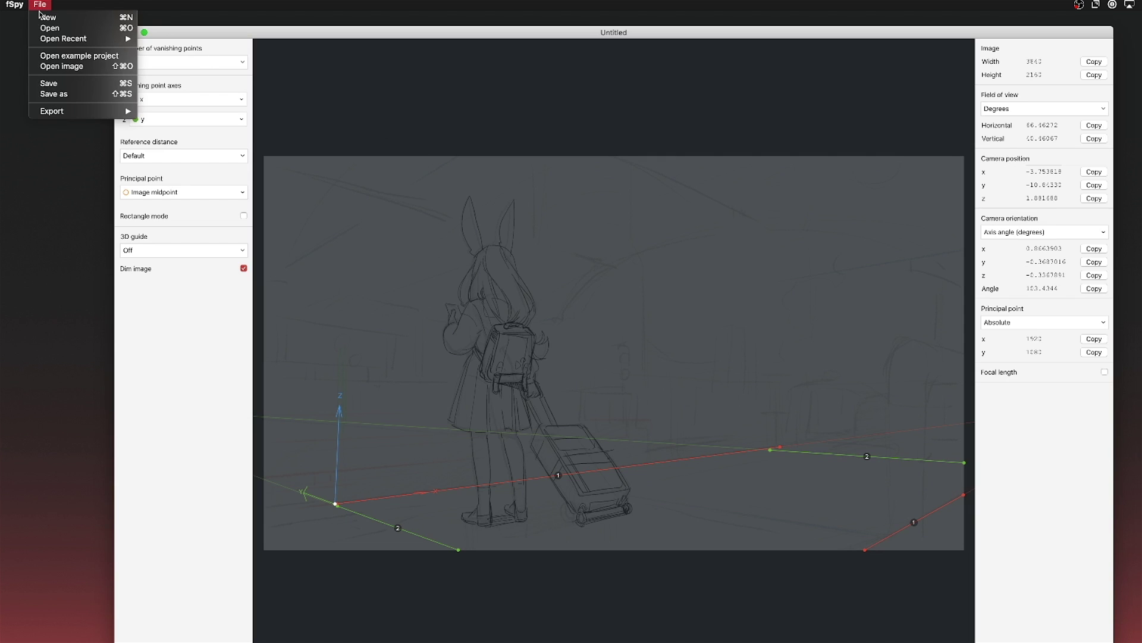
pyautogui.click(83, 86)
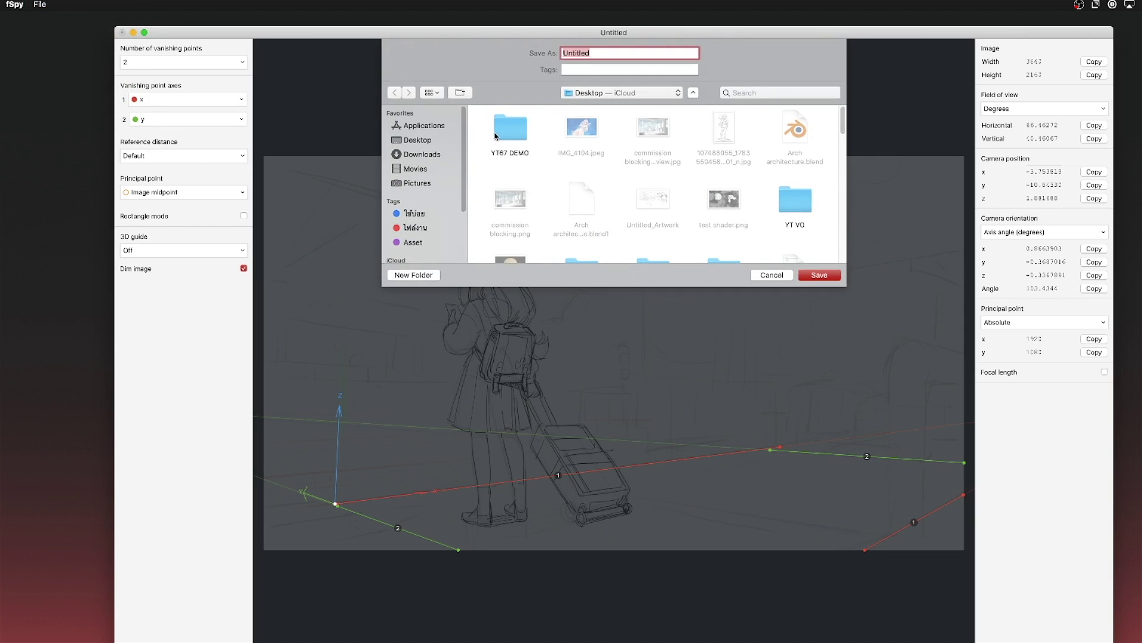
pyautogui.write('Layout')
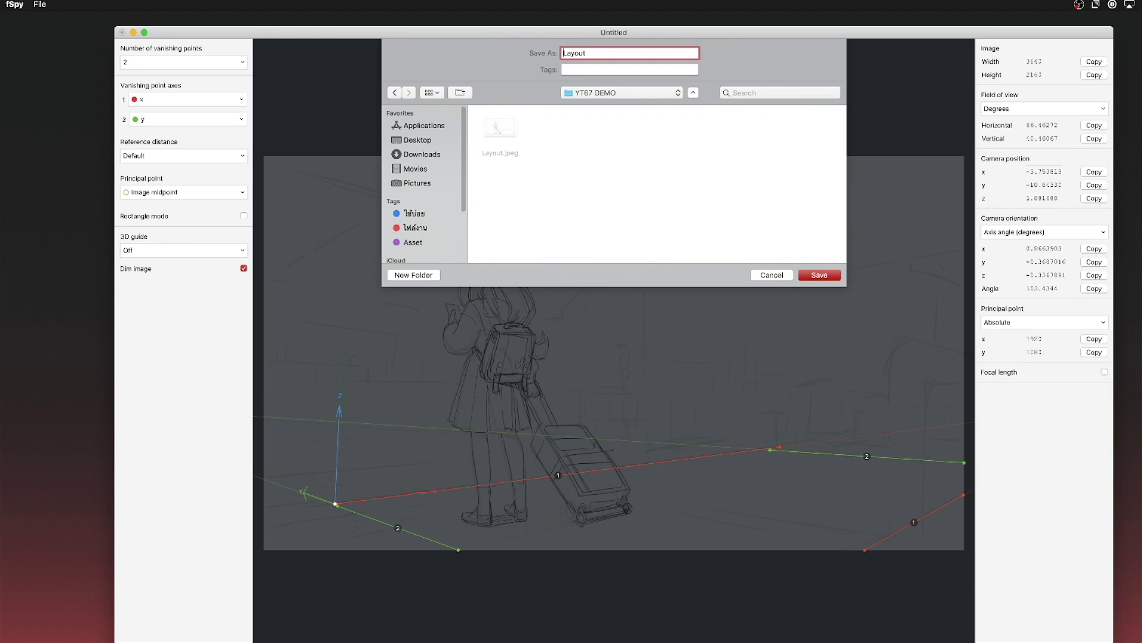
pyautogui.write('Scene')
pyautogui.click(831, 278)
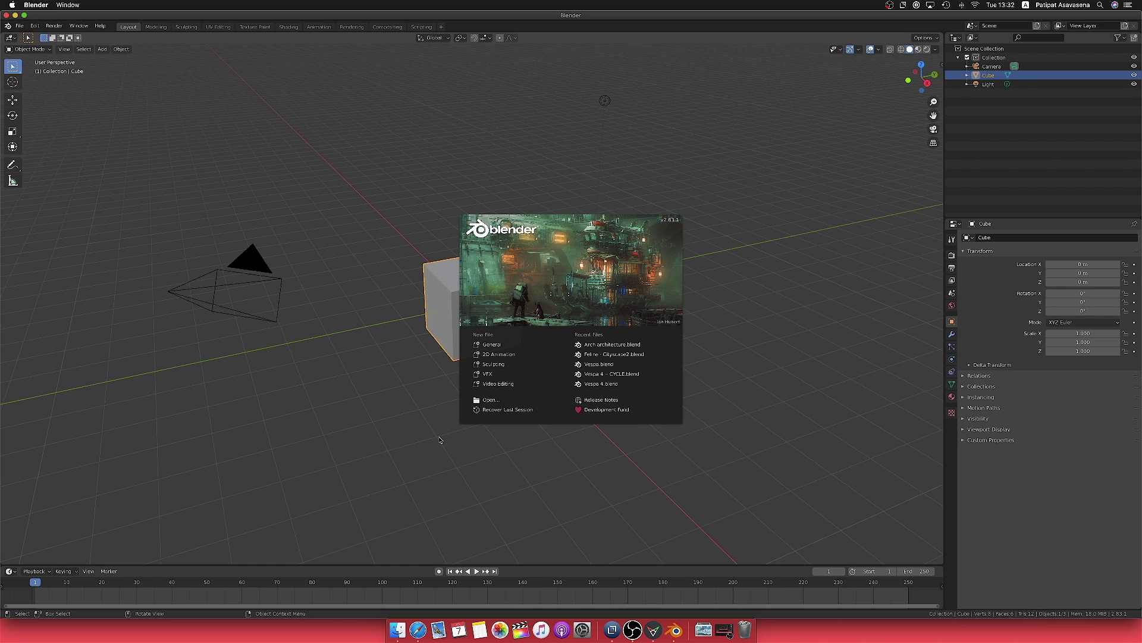
# Dismiss the splash screen, delete the default cube, and cancel the fSpy import for now.
pyautogui.click(440, 440)
pyautogui.press('Delete')
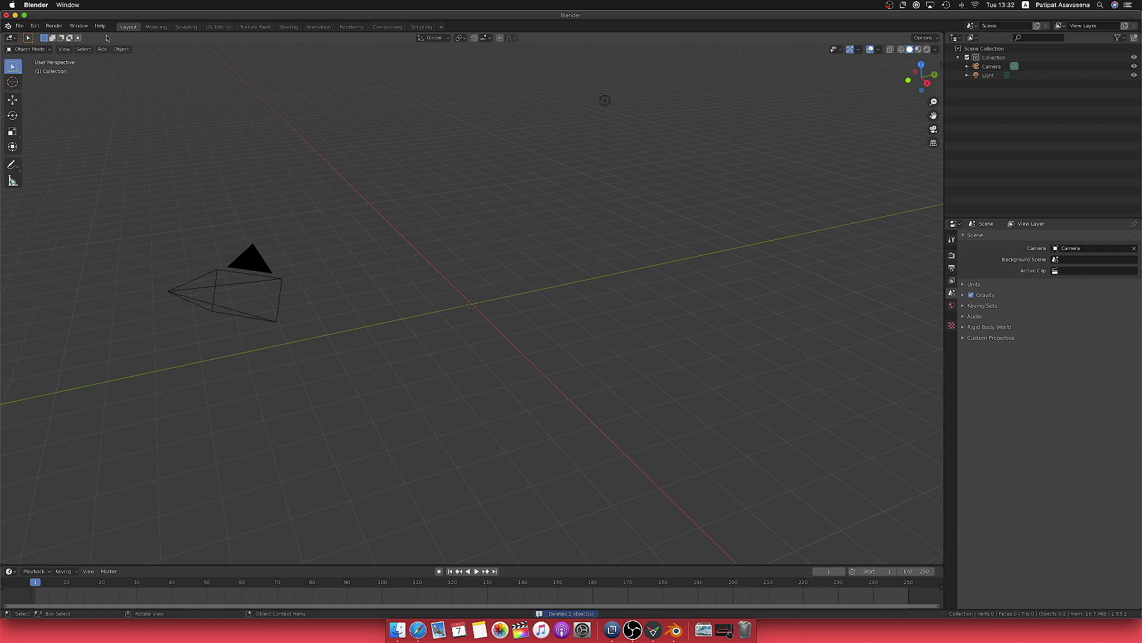
pyautogui.click(19, 26)
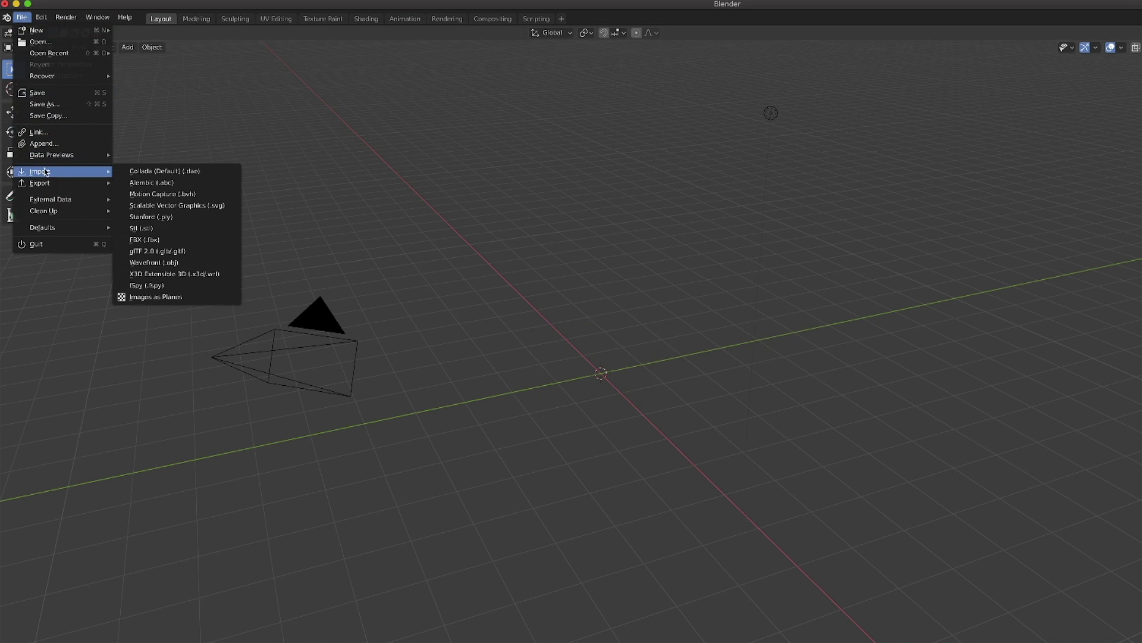
pyautogui.moveTo(54, 170)
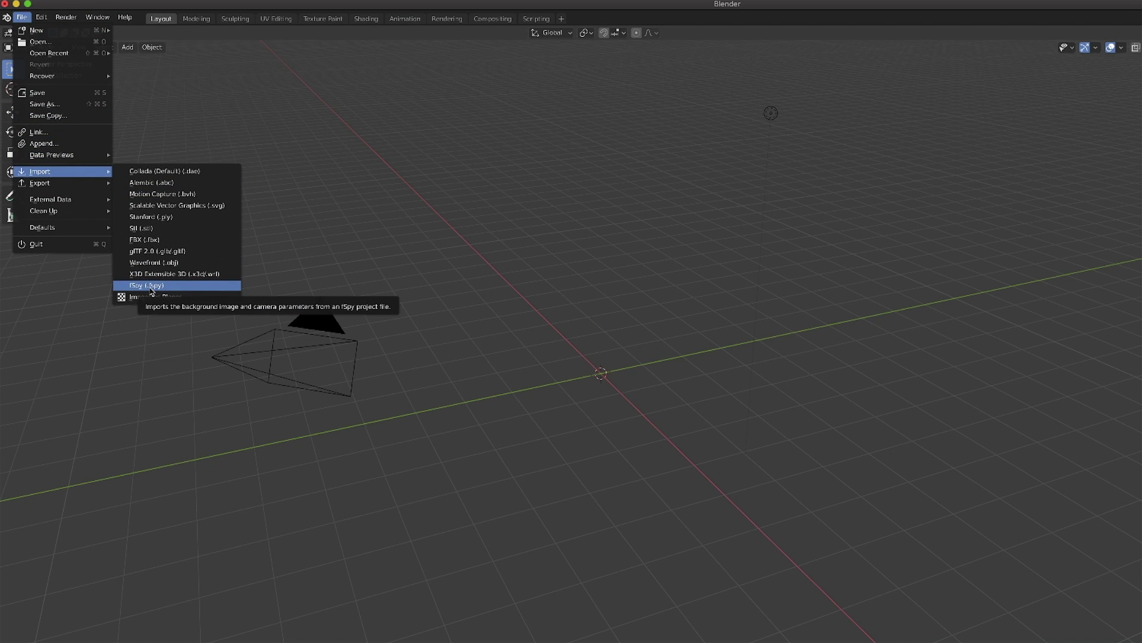
pyautogui.click(148, 286)
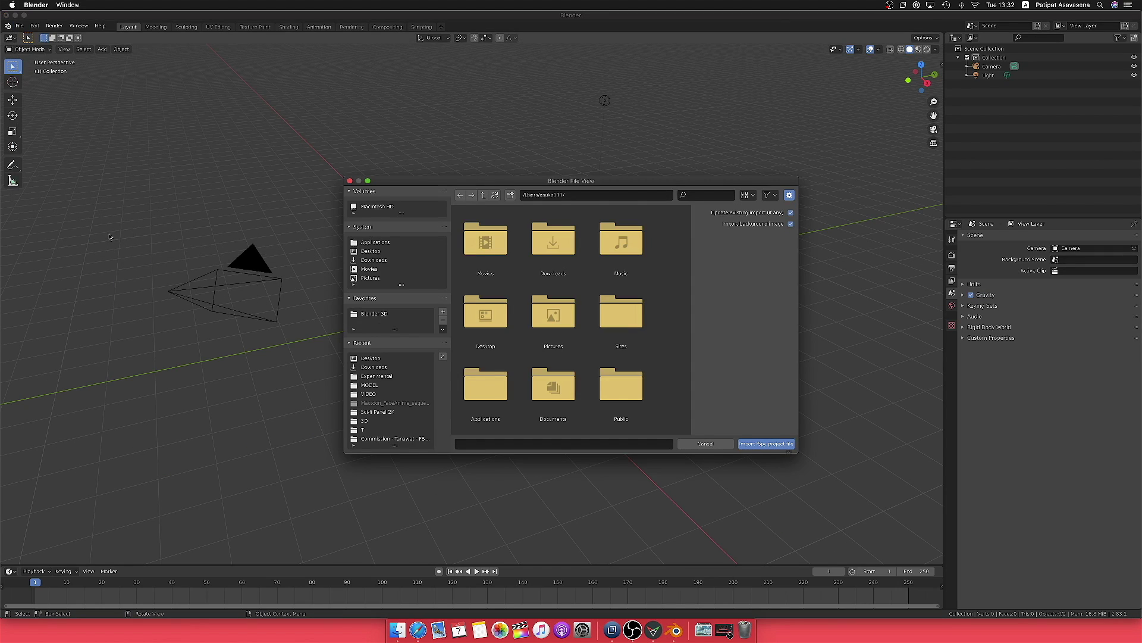
pyautogui.click(703, 444)
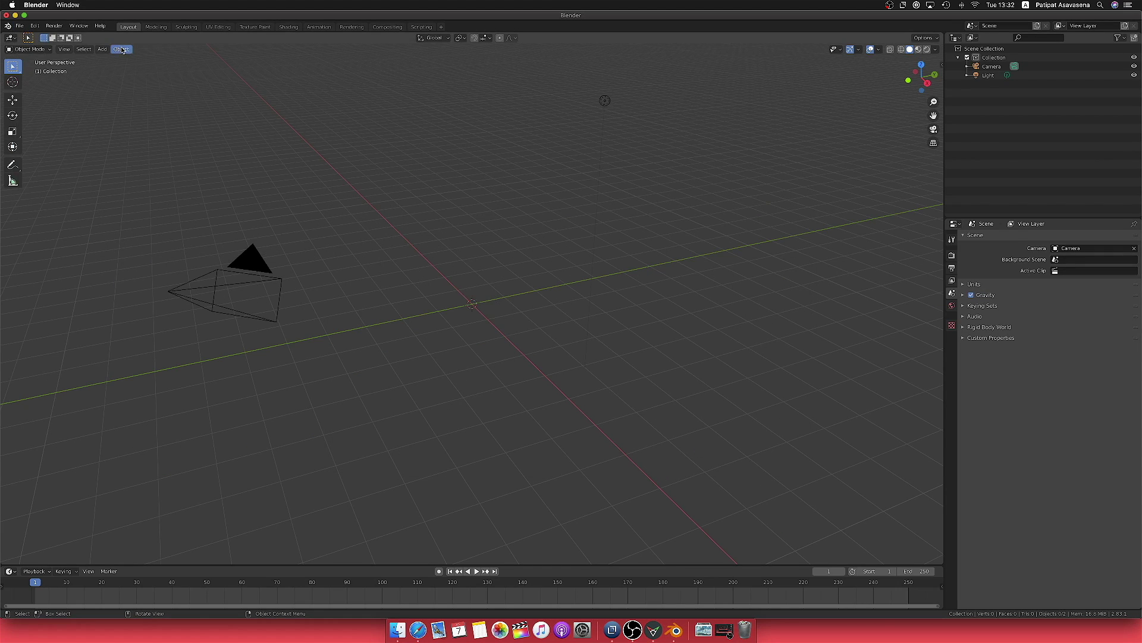
pyautogui.click(22, 26)
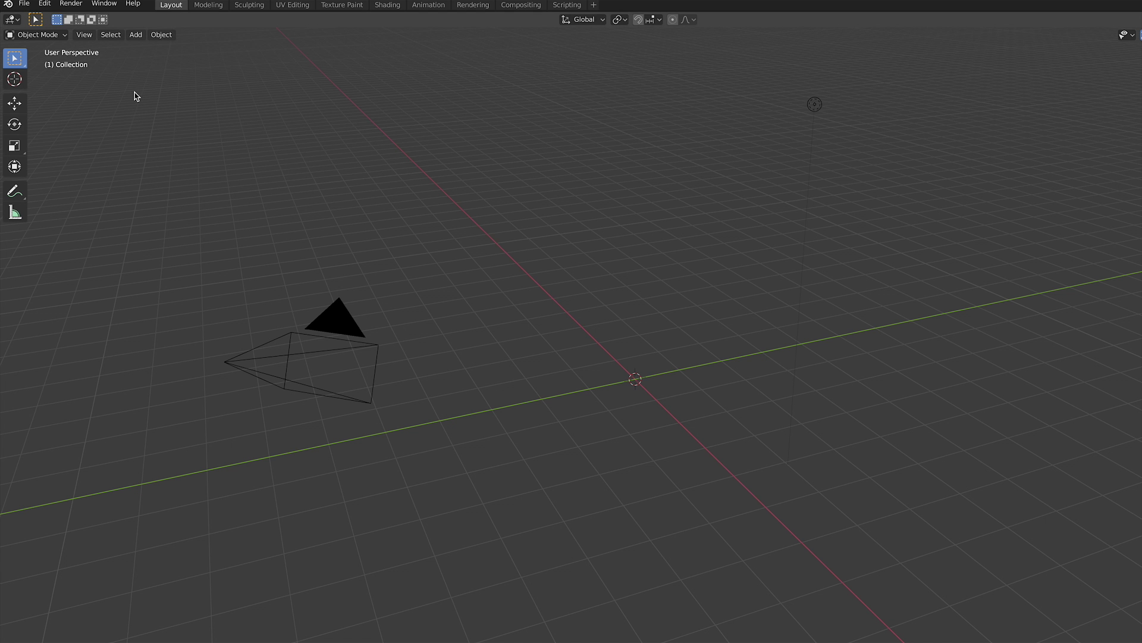
# Search the Preferences add-on list for 'fsp' to find the Import fSpy project add-on.
pyautogui.click(50, 6)
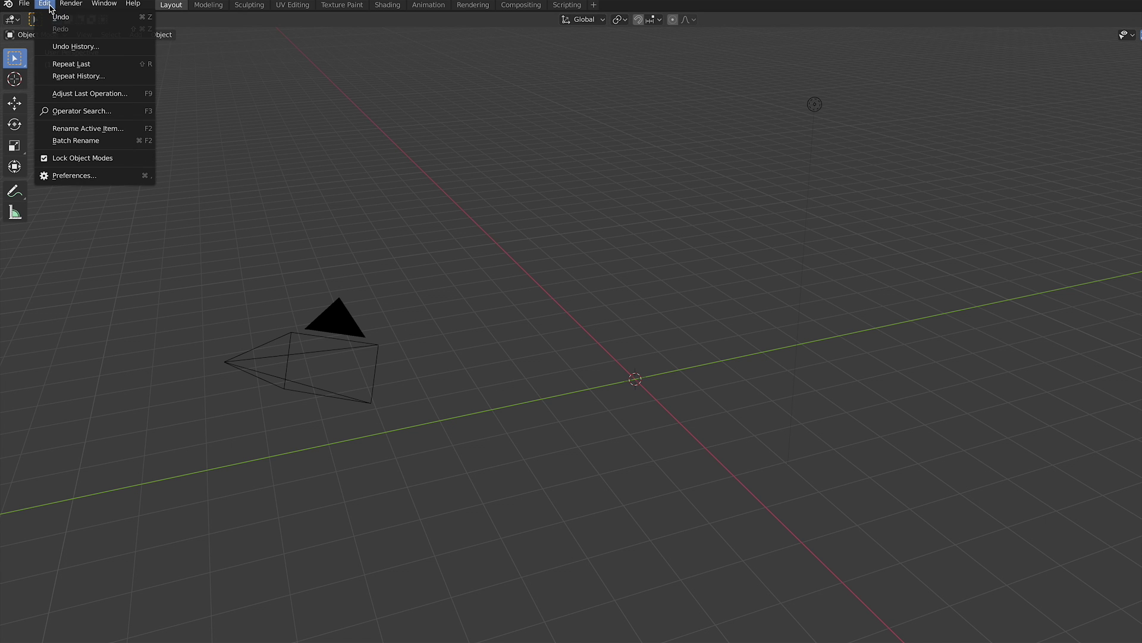
pyautogui.click(79, 175)
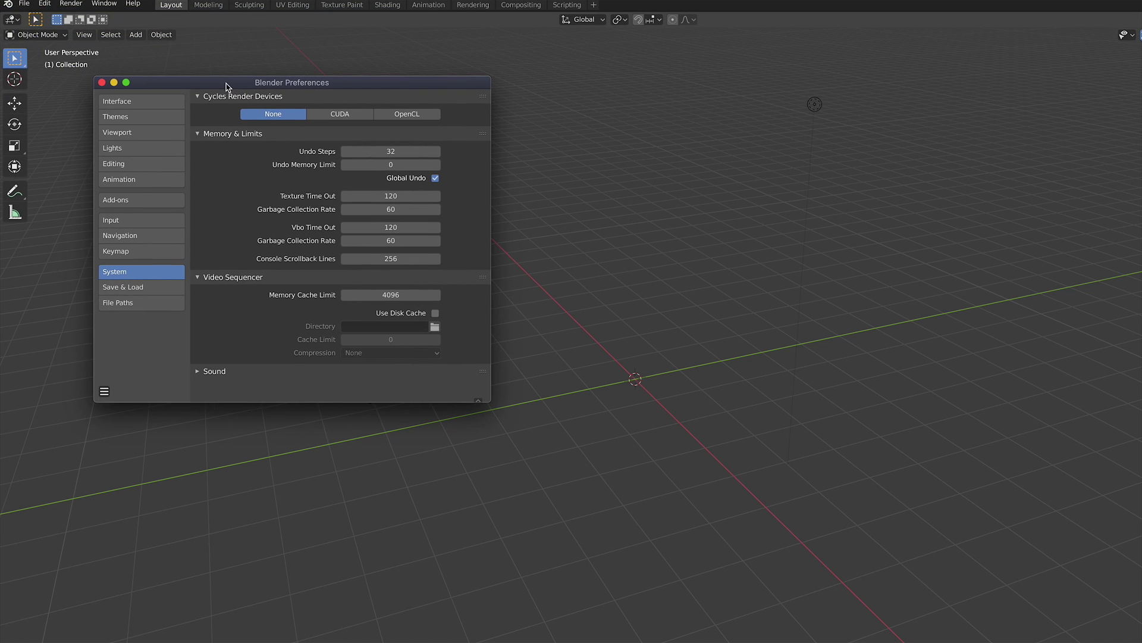
pyautogui.click(138, 200)
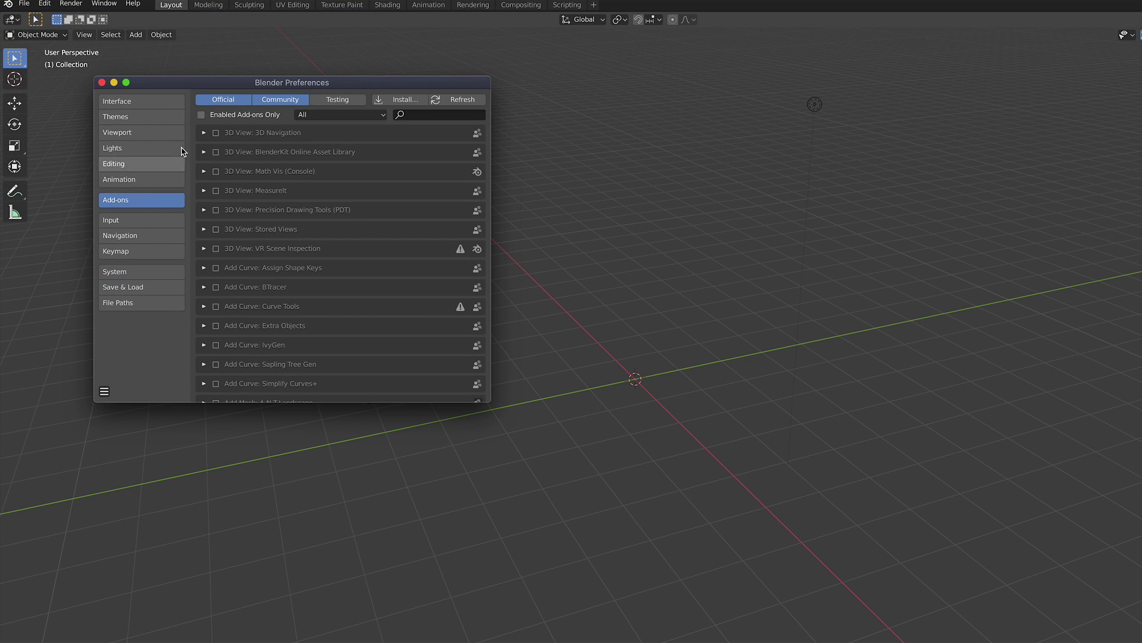
pyautogui.click(442, 115)
pyautogui.write('f')
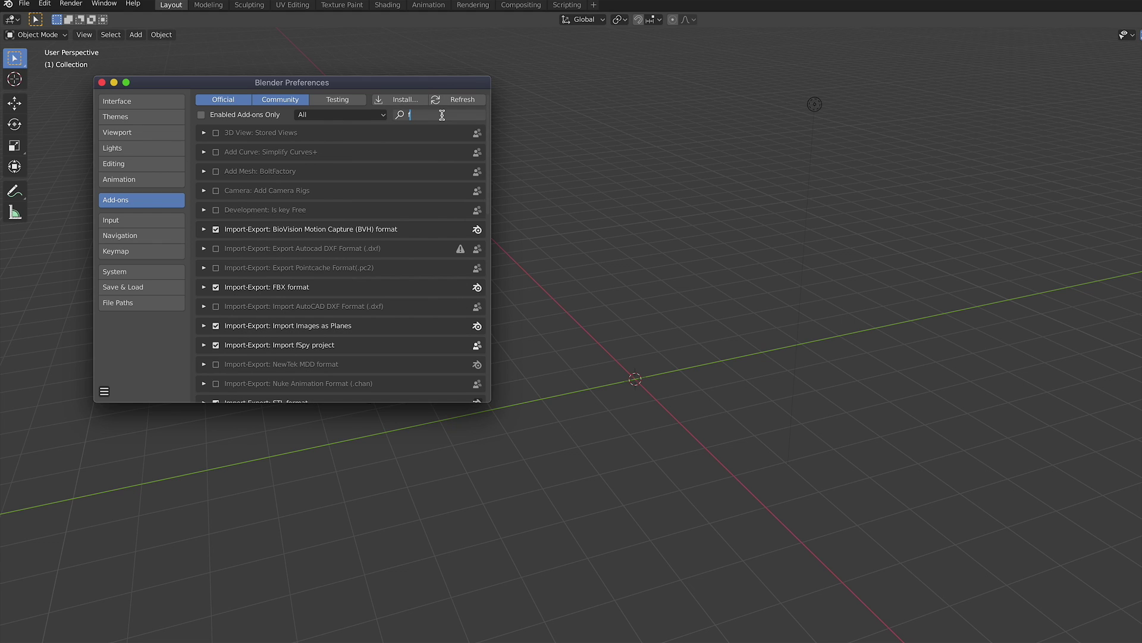
pyautogui.write('sp')
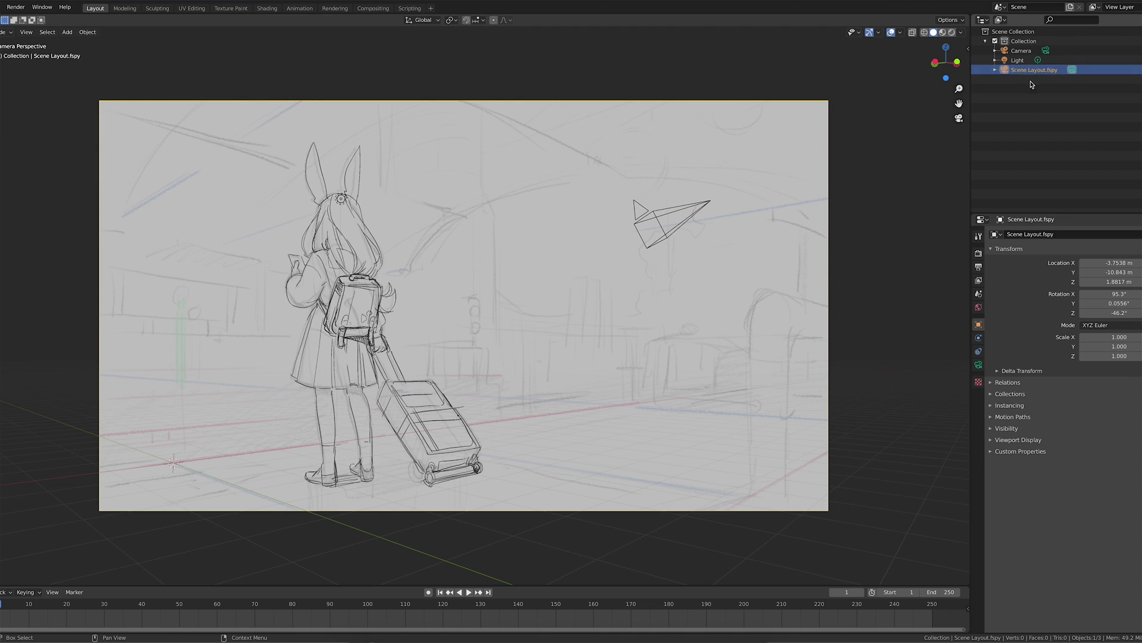
# Lower the fSpy camera's background sketch alpha to about 0.13.
pyautogui.click(977, 364)
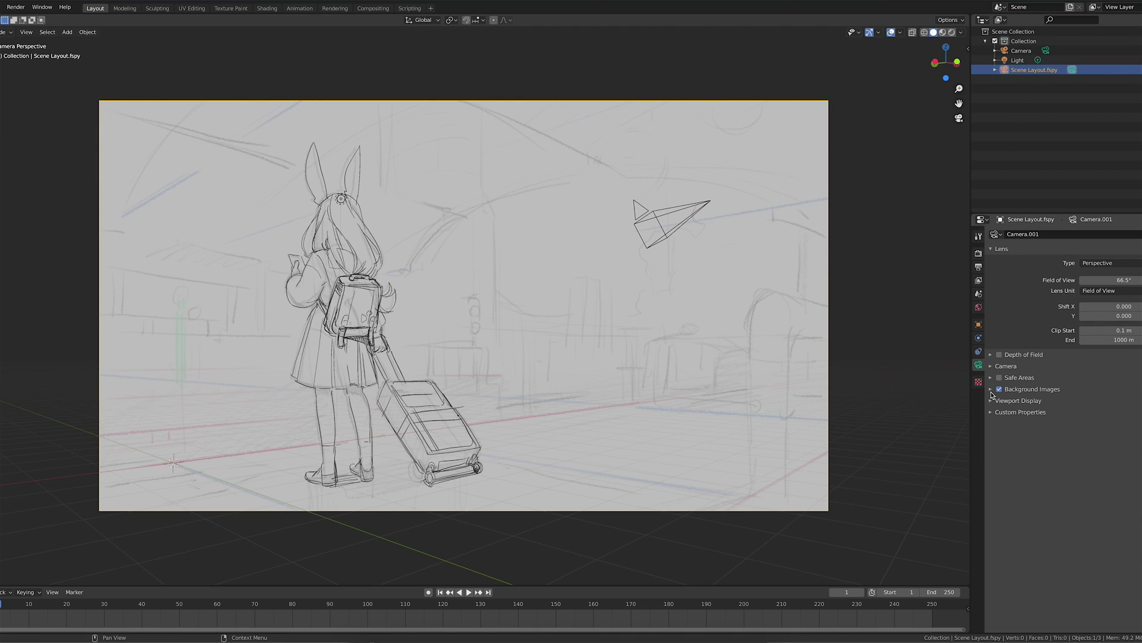
pyautogui.click(991, 389)
pyautogui.moveTo(1012, 420); pyautogui.dragTo(1050, 422)
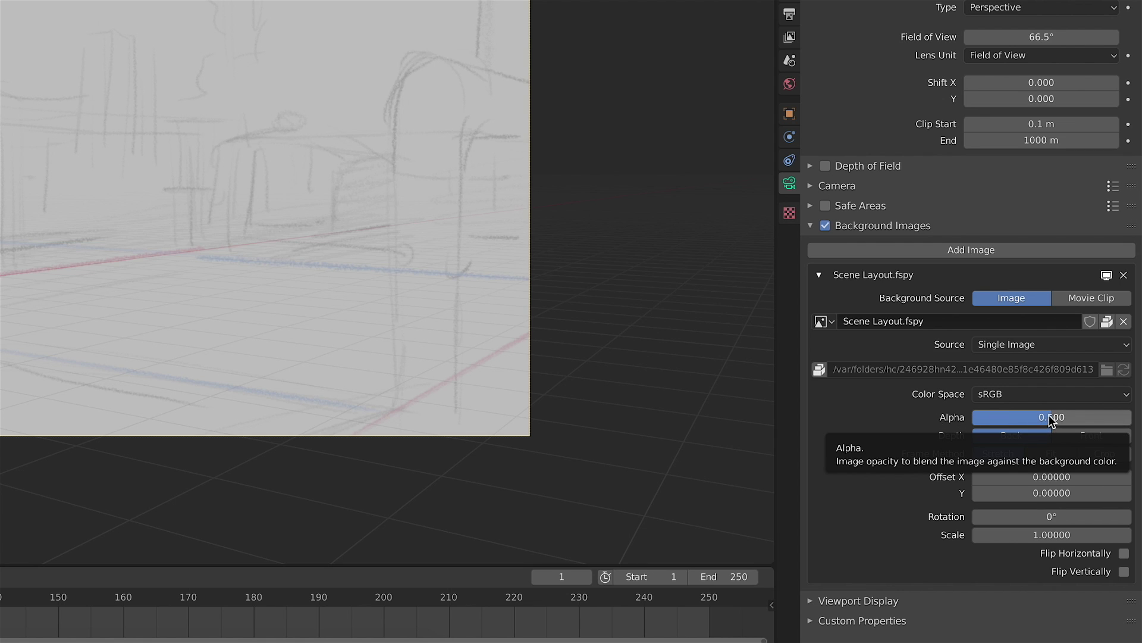
pyautogui.moveTo(1050, 419); pyautogui.dragTo(1000, 420)
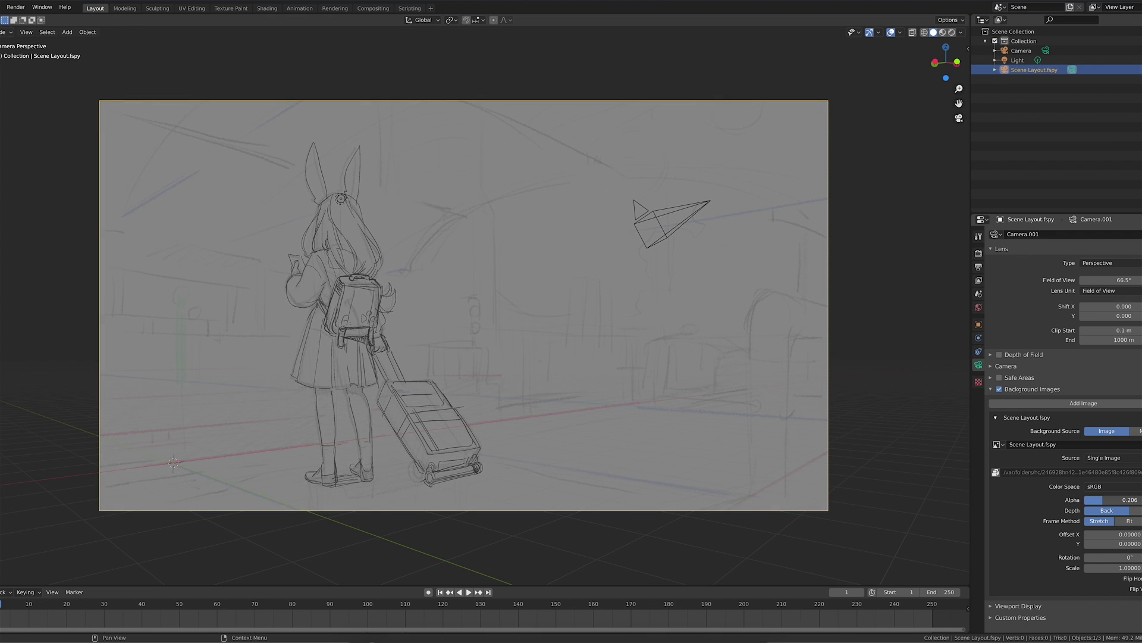
pyautogui.moveTo(1111, 500); pyautogui.dragTo(1102, 500)
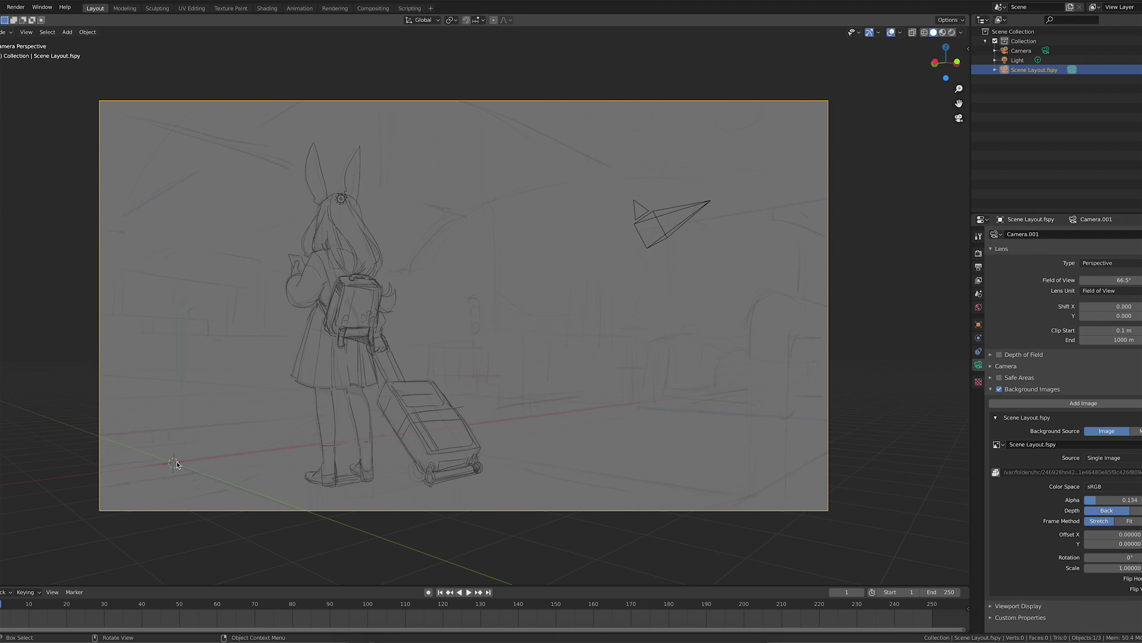
pyautogui.moveTo(177, 464)
pyautogui.mouseDown(button='middle')
pyautogui.moveTo(480, 335)
pyautogui.moveTo(383, 352)
pyautogui.mouseUp(button='middle')
pyautogui.hotkey('shift', 'a')
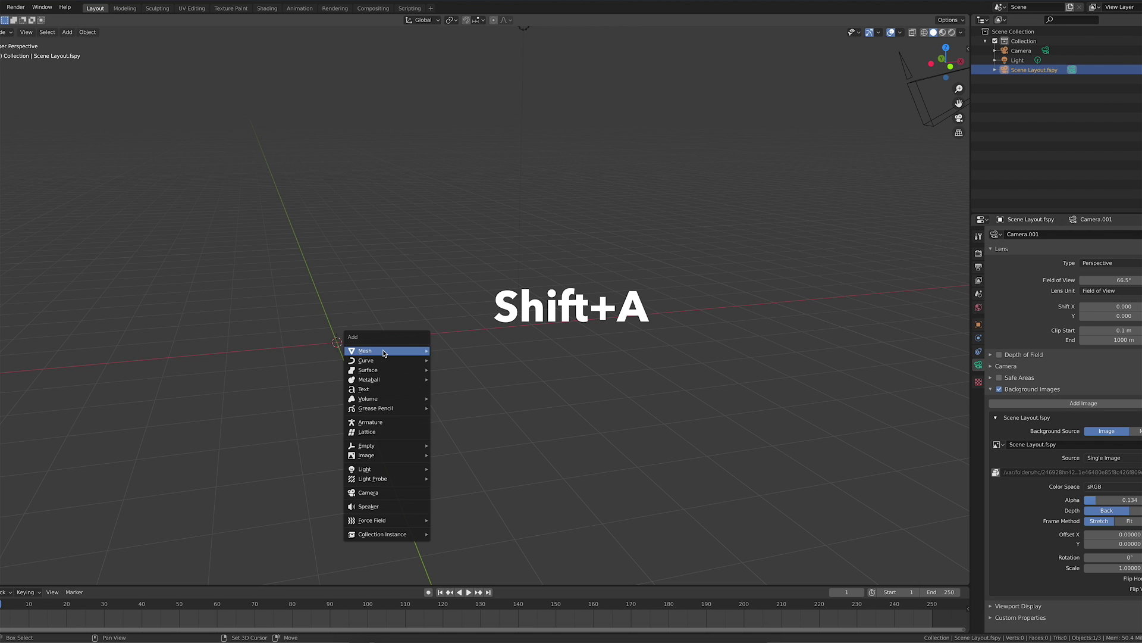
pyautogui.moveTo(387, 350)
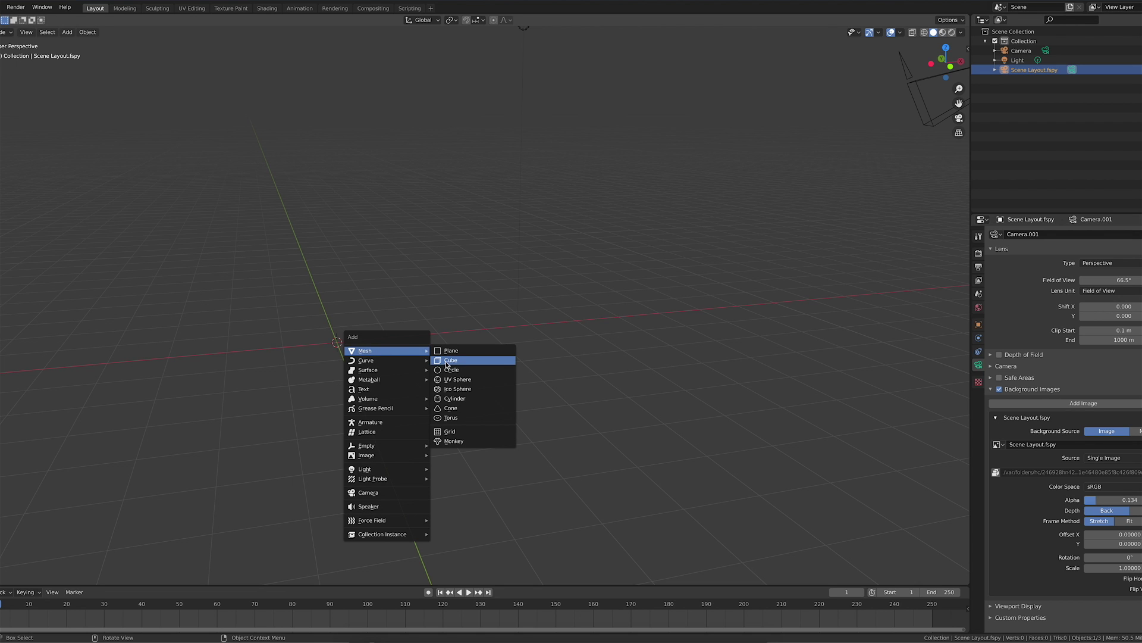
# Add a cube and view it through the fSpy camera over the sketch.
pyautogui.click(448, 361)
pyautogui.moveTo(441, 367)
pyautogui.mouseDown(button='middle')
pyautogui.moveTo(388, 338)
pyautogui.moveTo(423, 341)
pyautogui.mouseUp(button='middle')
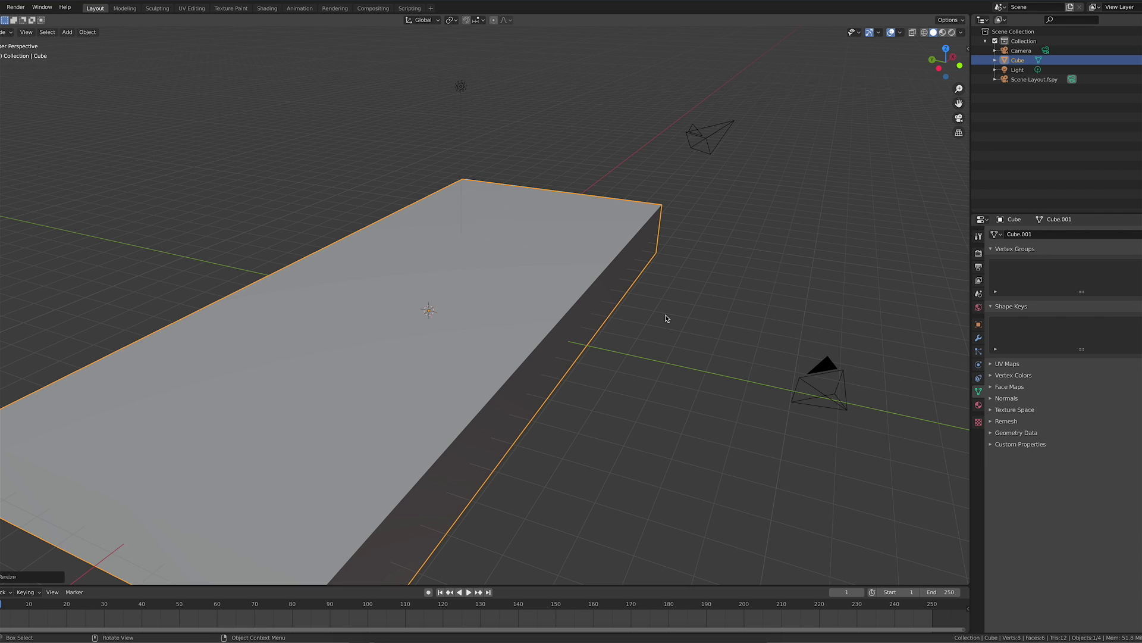
pyautogui.press('`')
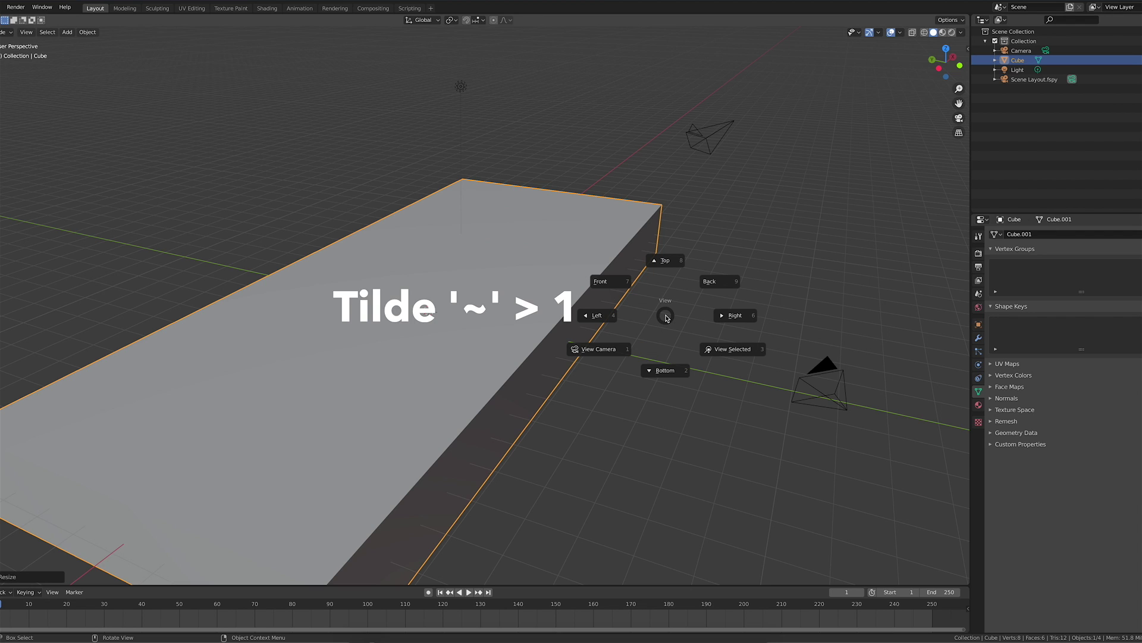
pyautogui.click(608, 354)
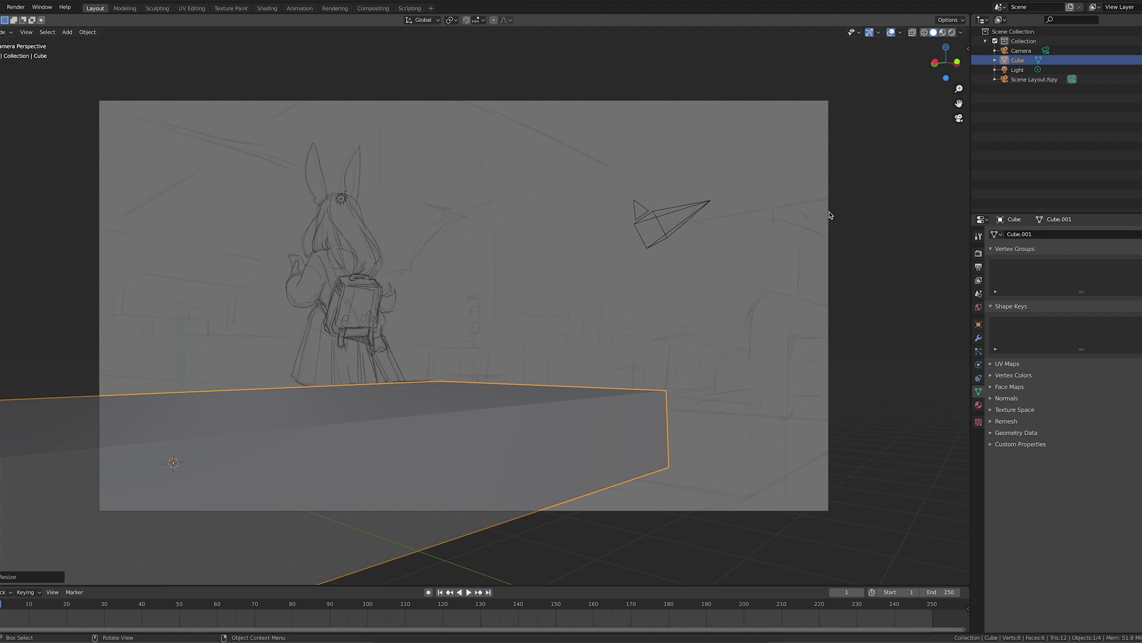
pyautogui.click(1035, 80)
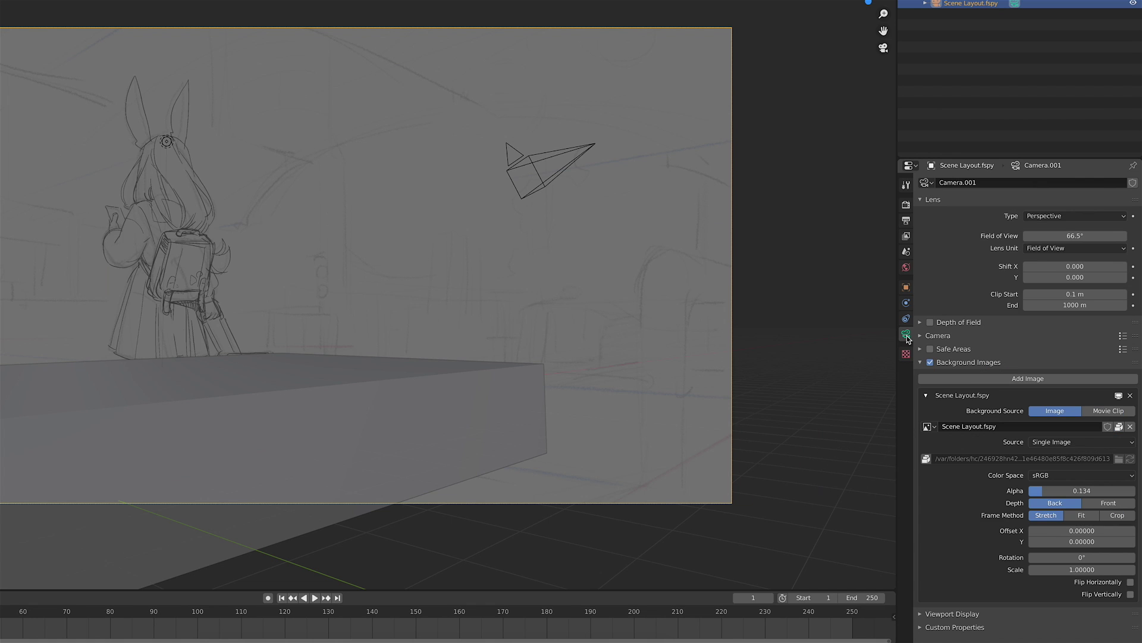
# Set the background sketch depth to Front and raise its alpha slightly.
pyautogui.click(1107, 502)
pyautogui.moveTo(1071, 490); pyautogui.dragTo(1114, 500)
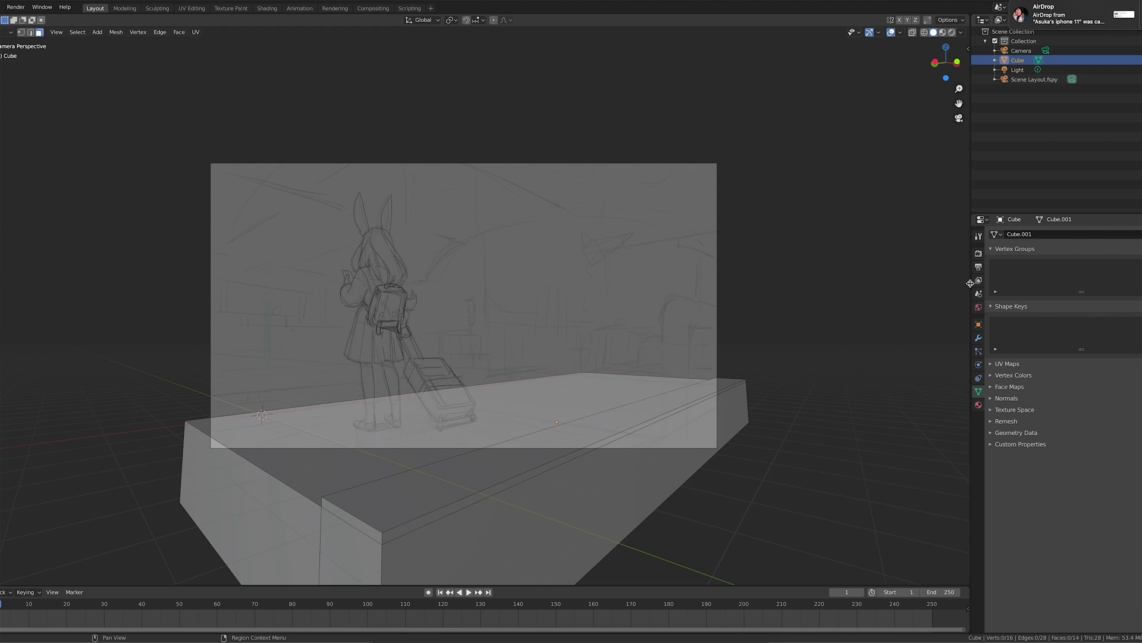
# Split the 3D view vertically and take the new view out of camera perspective.
pyautogui.rightClick(970, 283)
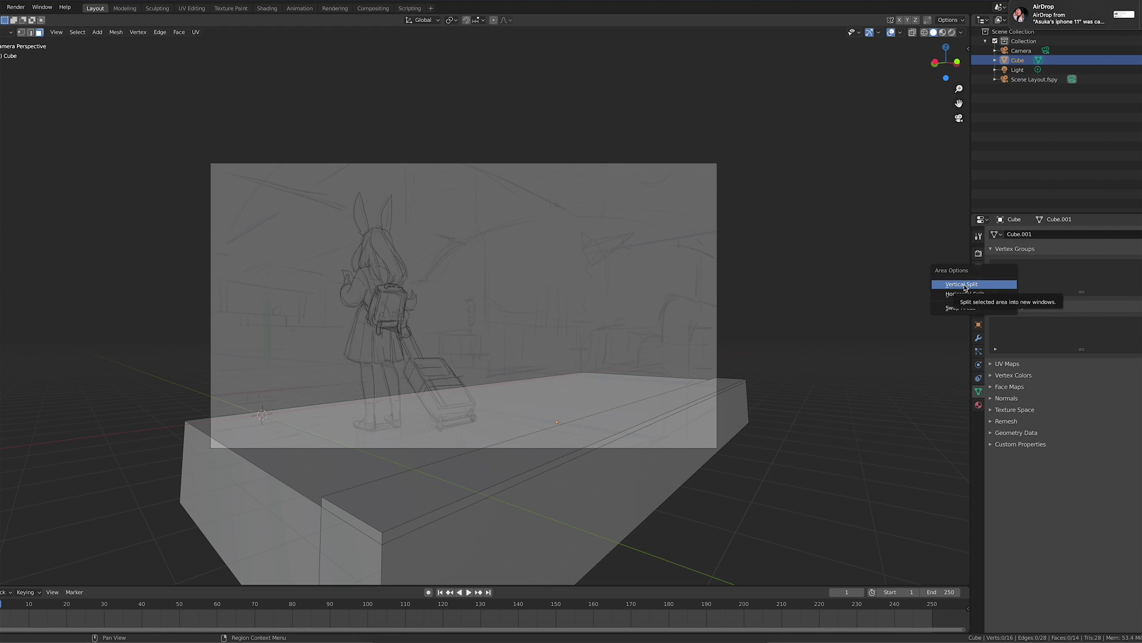
pyautogui.click(965, 285)
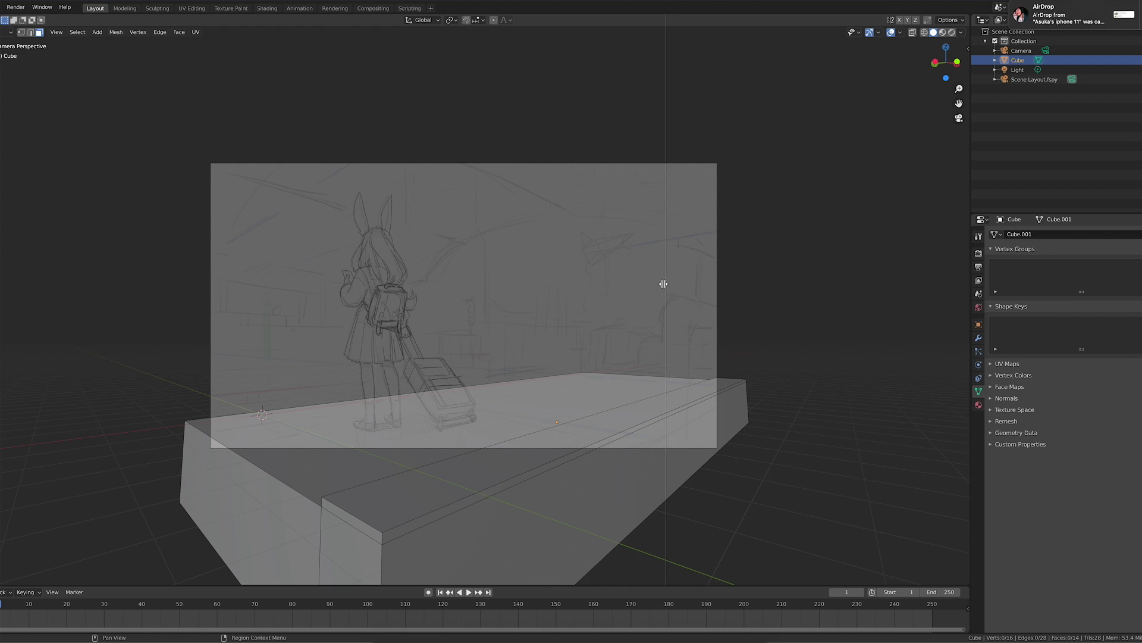
pyautogui.click(335, 288)
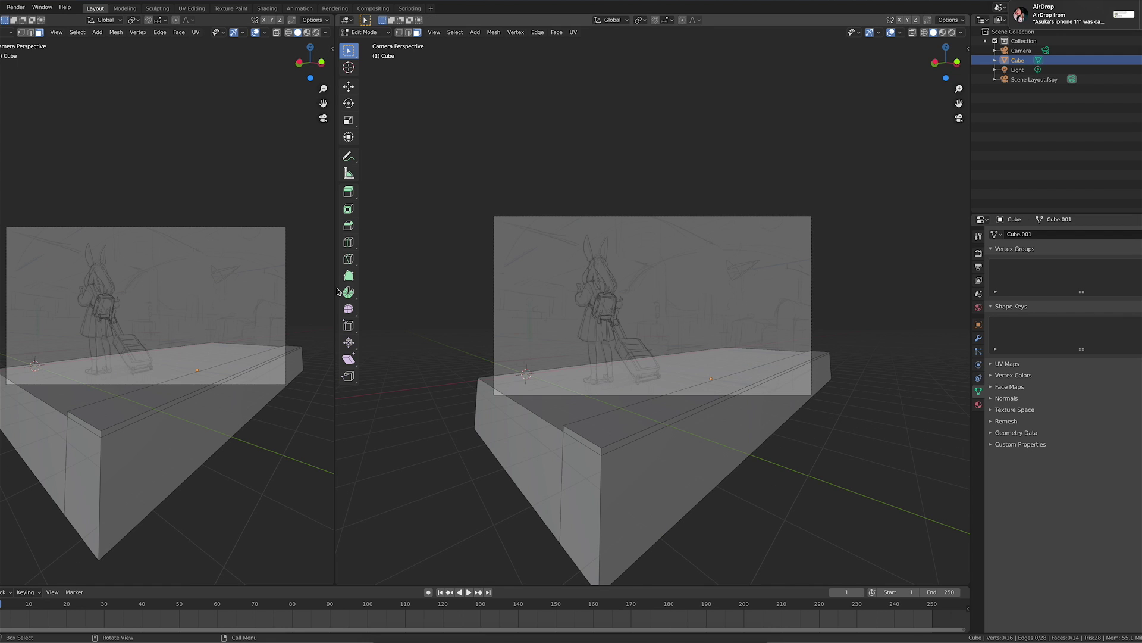
pyautogui.press('KP_0')
# Select the platform's top face, try a vertical move and cancel it, then reselect it.
pyautogui.click(634, 342)
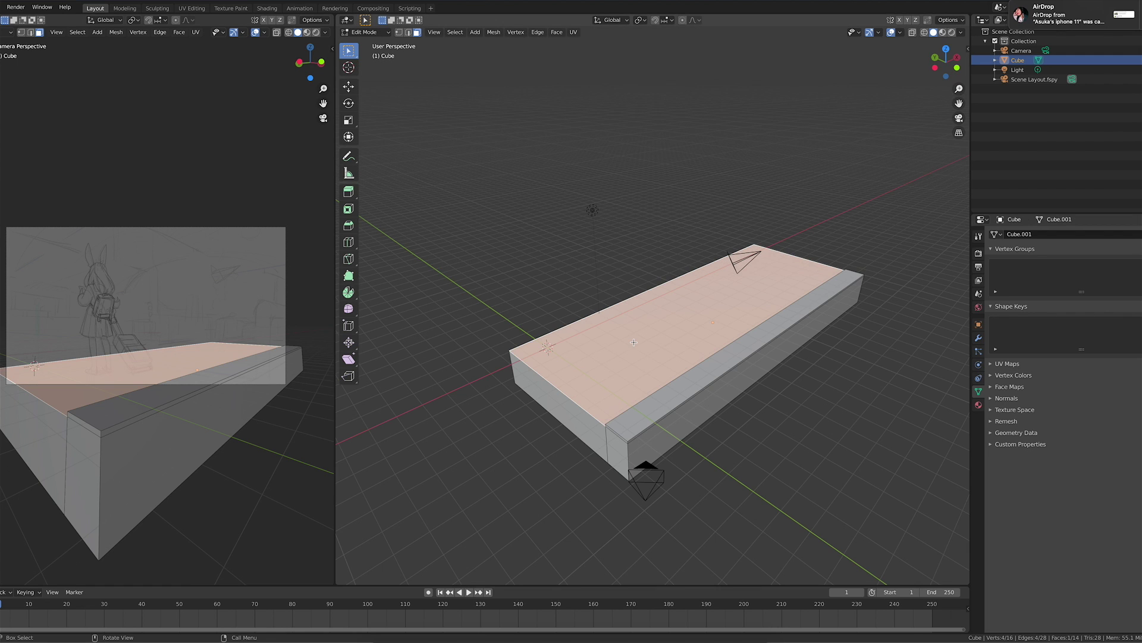
pyautogui.press('g')
pyautogui.press('z')
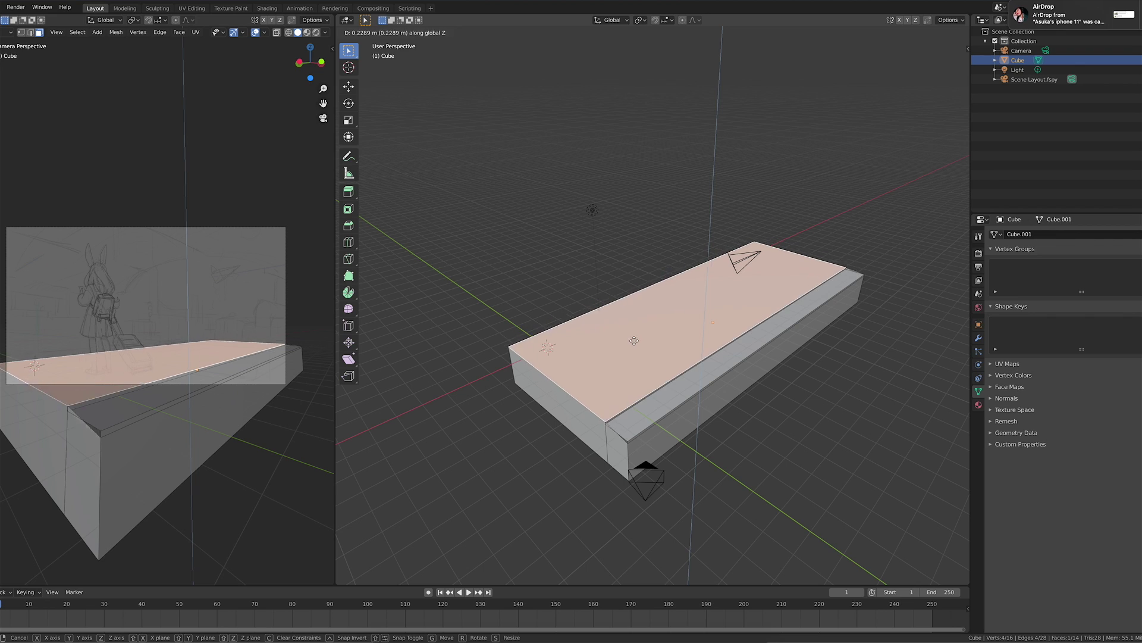
pyautogui.press('Escape')
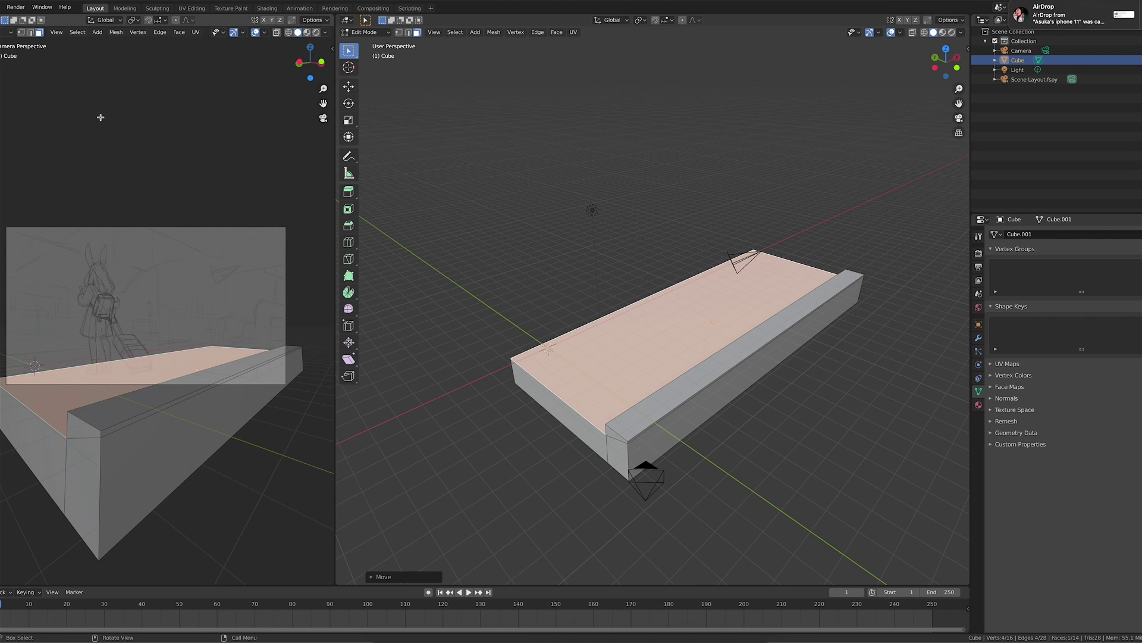
pyautogui.click(101, 120)
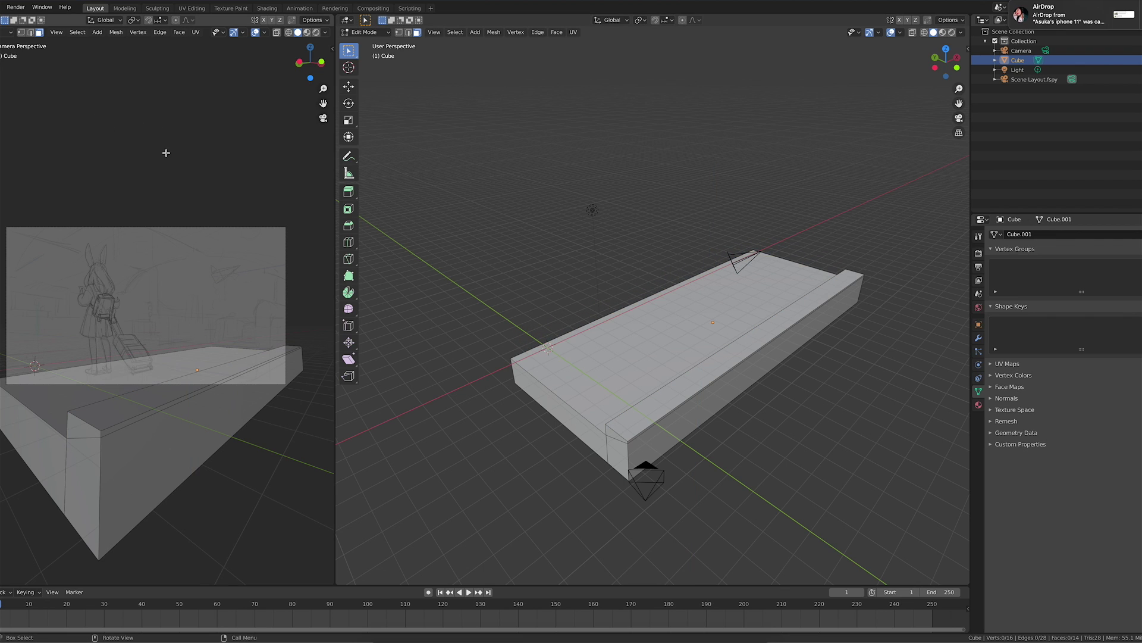
pyautogui.click(687, 319)
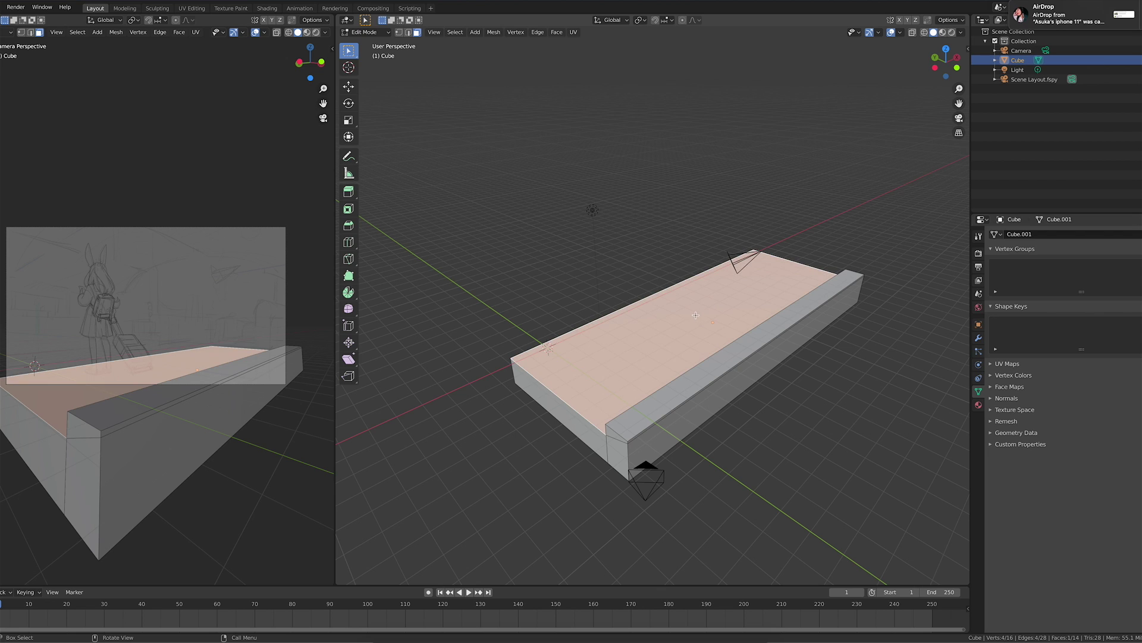
pyautogui.moveTo(687, 320); pyautogui.dragTo(718, 322, button='middle')
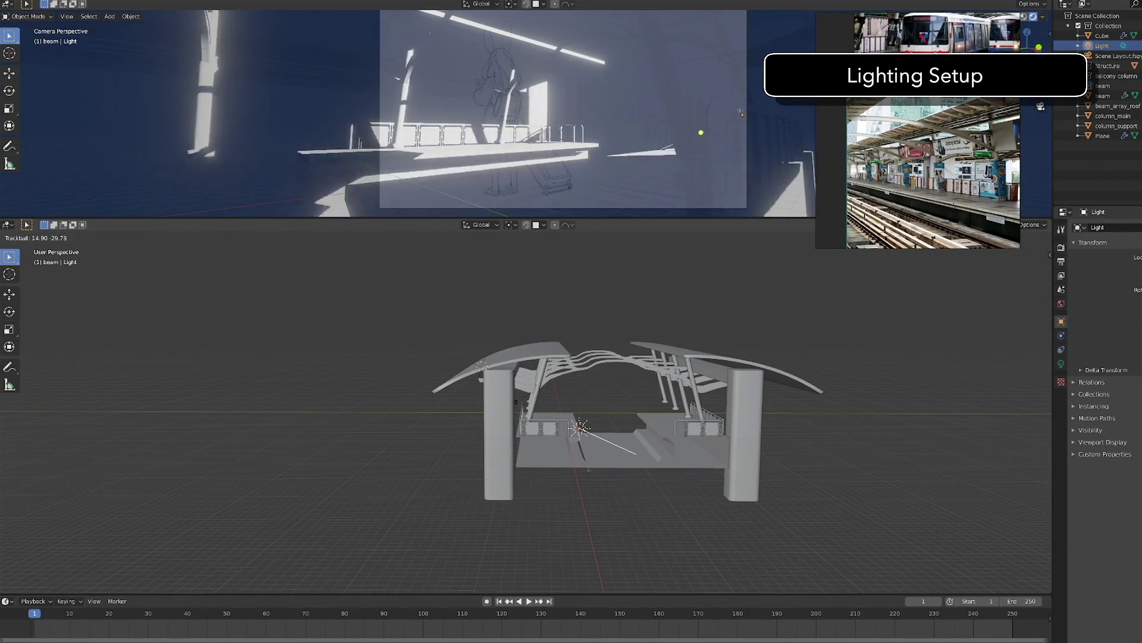
# Rotate the light, then orbit and zoom in close under the station roof.
pyautogui.click(590, 462)
pyautogui.moveTo(591, 461); pyautogui.dragTo(572, 341, button='middle')
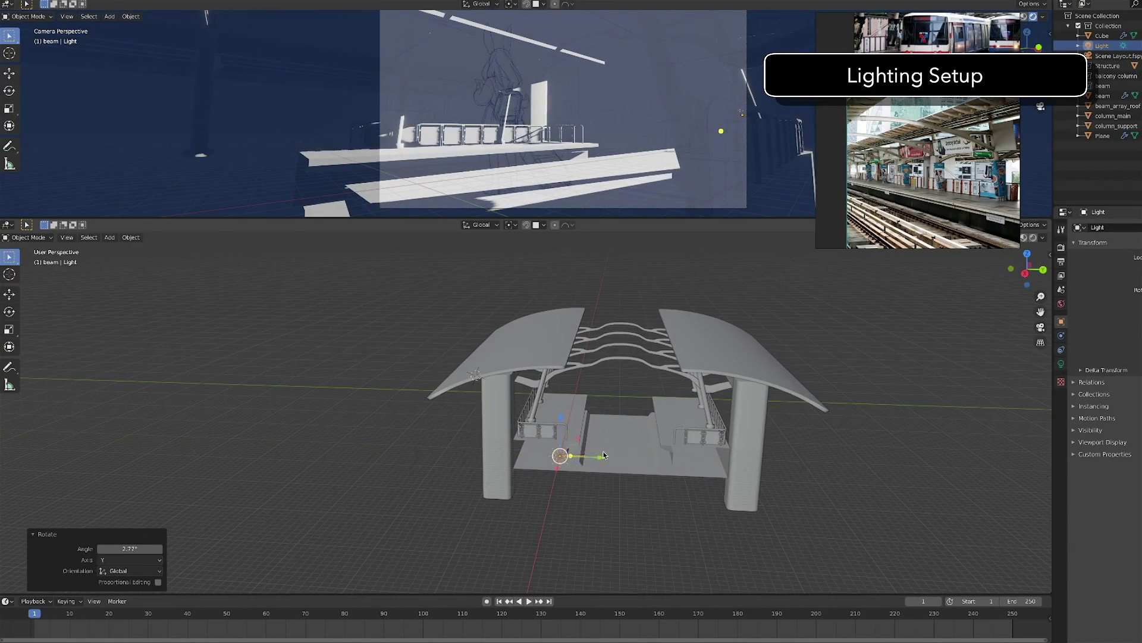
pyautogui.moveTo(595, 119); pyautogui.dragTo(616, 190, button='middle')
pyautogui.moveTo(595, 357); pyautogui.dragTo(598, 350, button='middle')
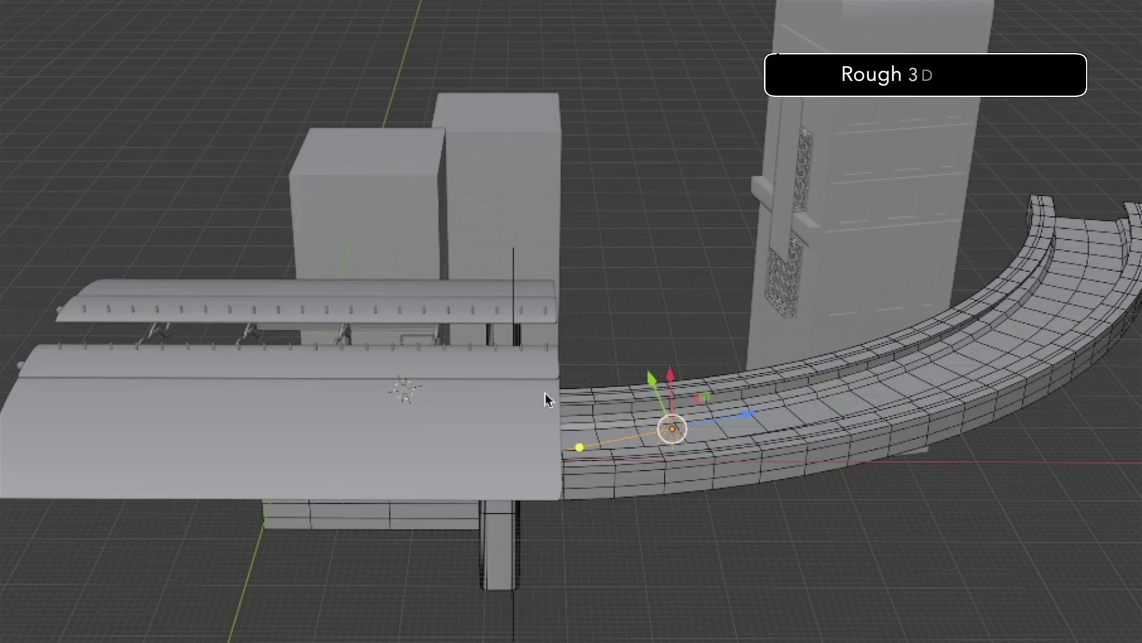
pyautogui.moveTo(522, 231)
pyautogui.mouseDown(button='middle')
pyautogui.moveTo(472, 319)
pyautogui.moveTo(398, 330)
pyautogui.moveTo(527, 295)
pyautogui.moveTo(706, 350)
pyautogui.mouseUp(button='middle')
pyautogui.scroll(3, 706, 349)
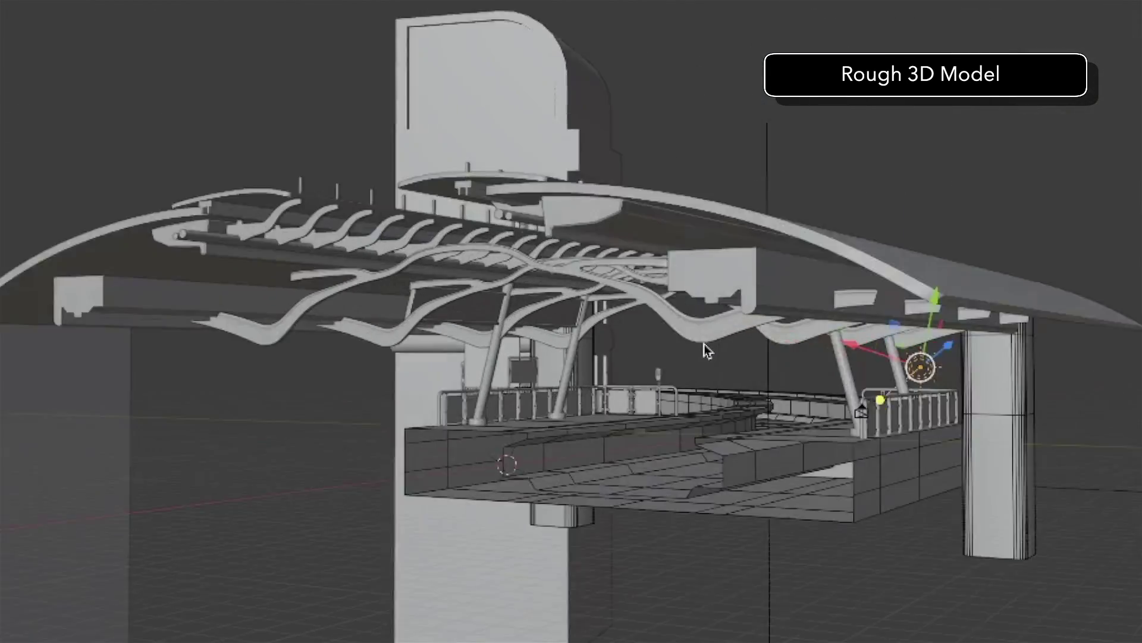
pyautogui.scroll(4, 653, 355)
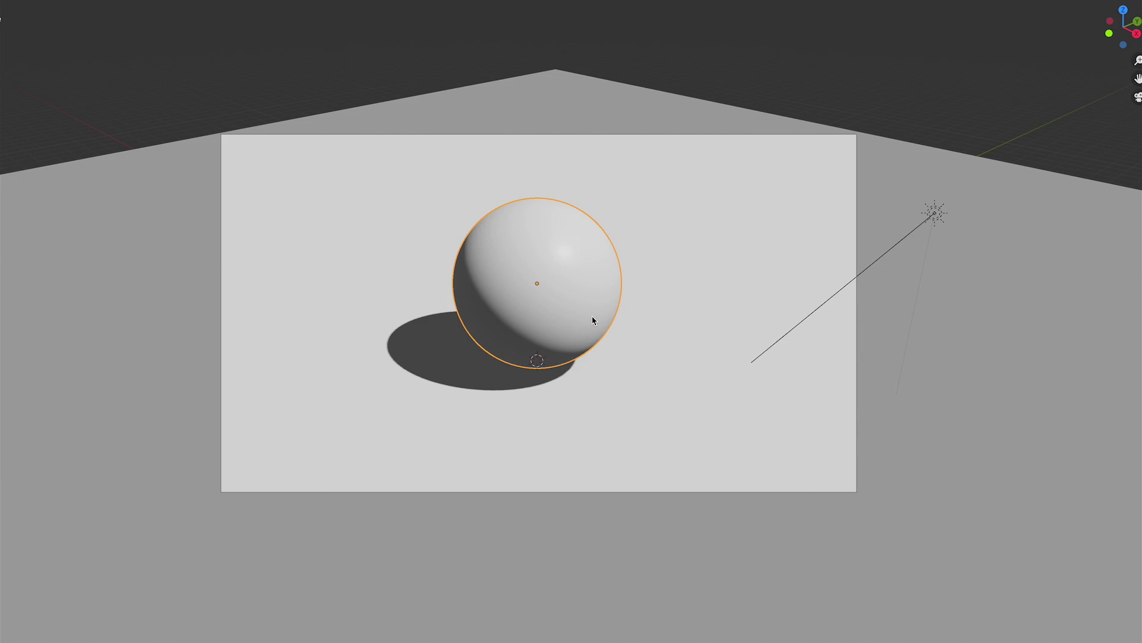
# Render a test, enable Freestyle in Render Properties, and tick Edge Mark in the line set.
pyautogui.press('F12')
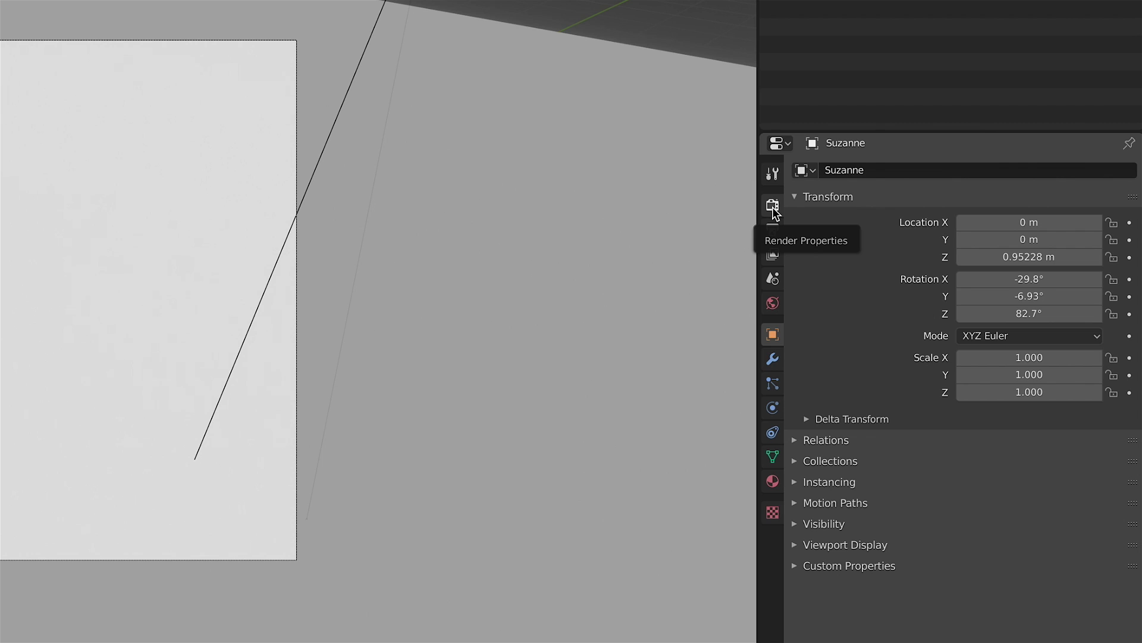
pyautogui.click(773, 207)
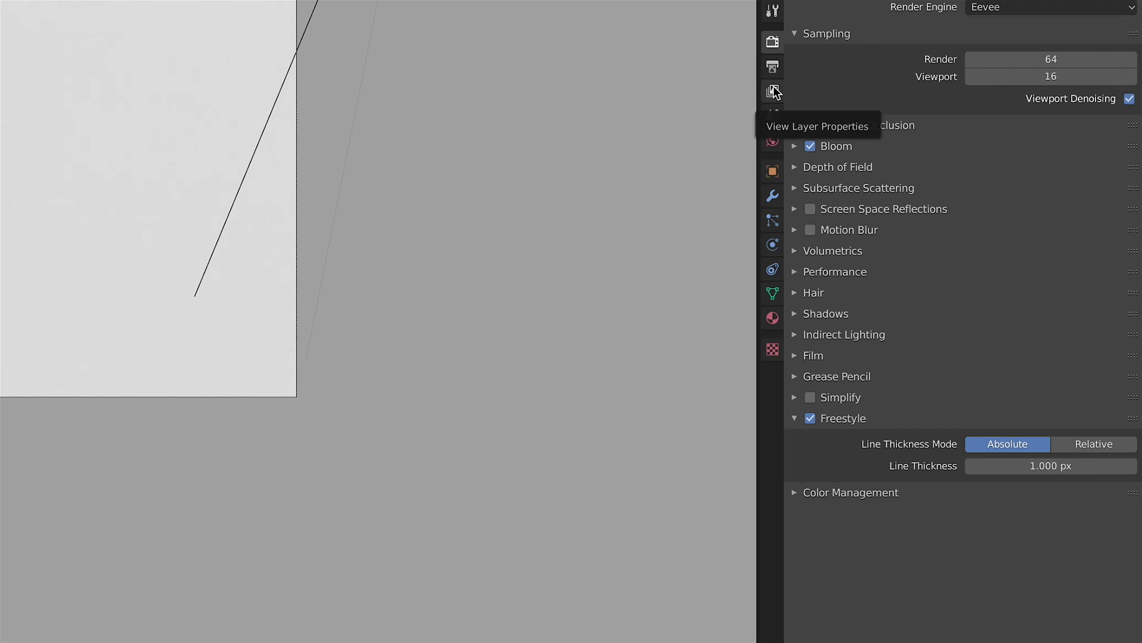
pyautogui.click(773, 90)
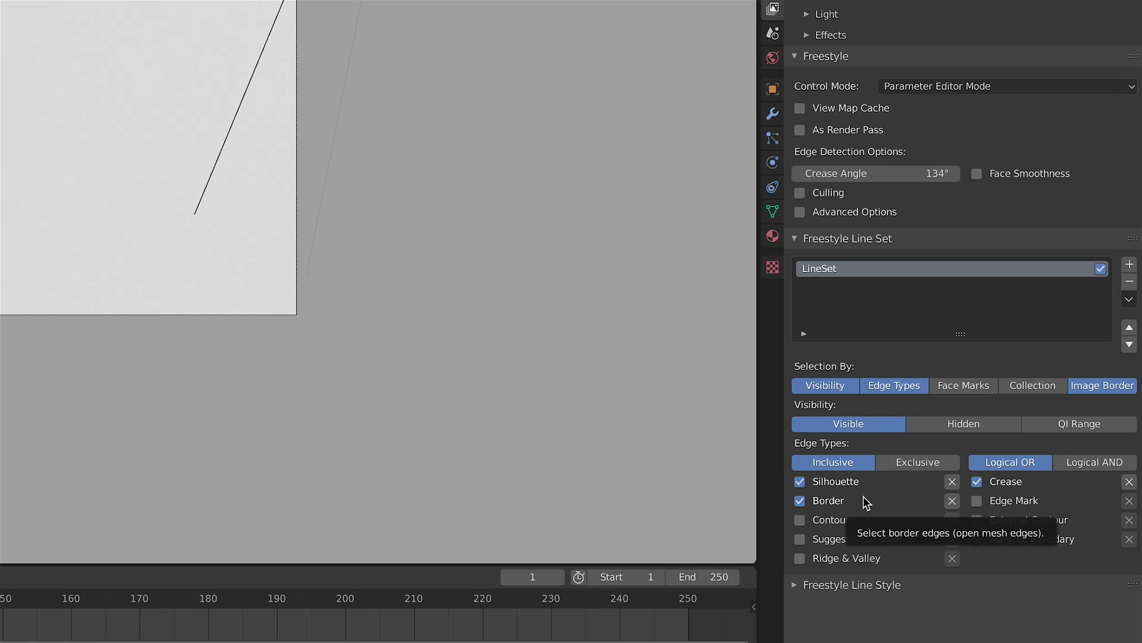
pyautogui.click(977, 502)
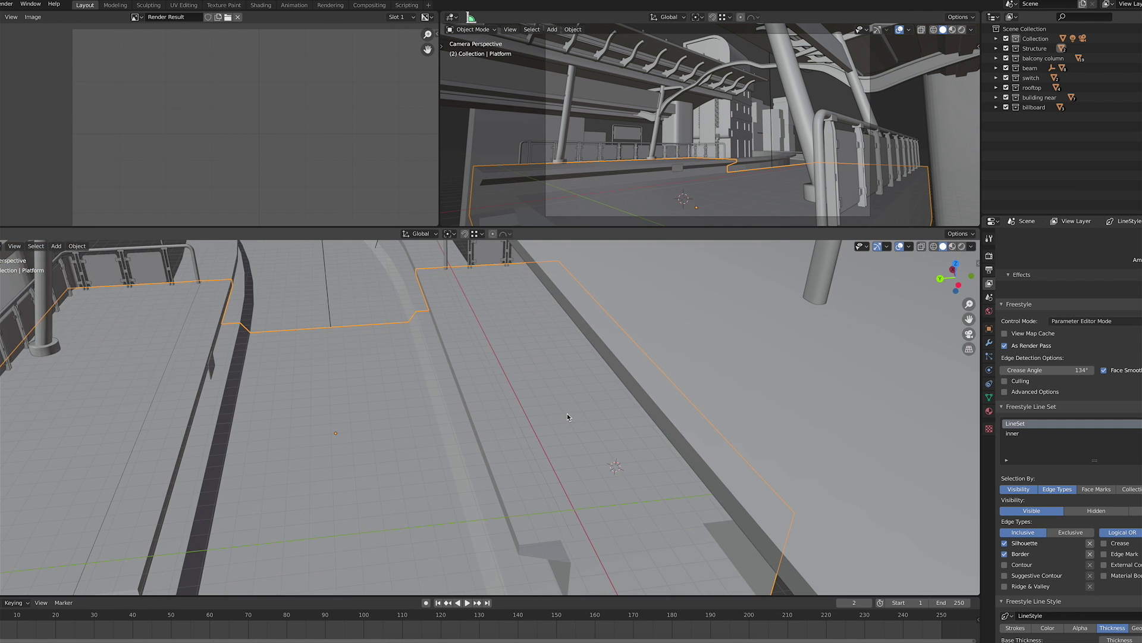
# In Edit Mode with edge select, mark the platform curb's top edge as a Freestyle edge.
pyautogui.moveTo(567, 417)
pyautogui.mouseDown(button='middle')
pyautogui.moveTo(559, 387)
pyautogui.moveTo(568, 407)
pyautogui.mouseUp(button='middle')
pyautogui.press('Tab')
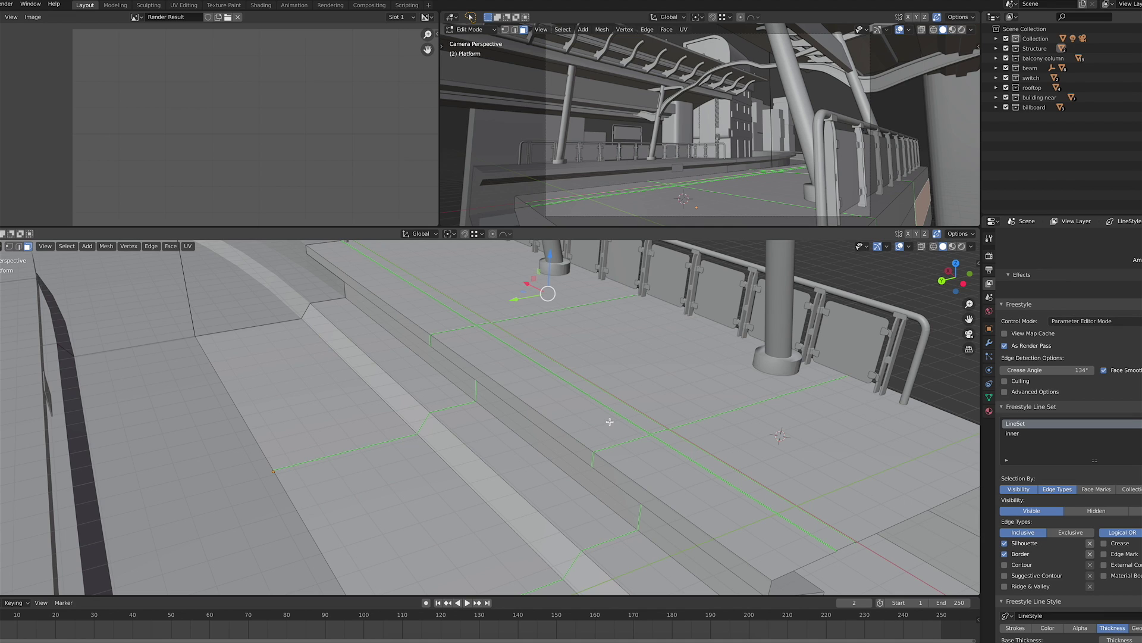
pyautogui.click(551, 410)
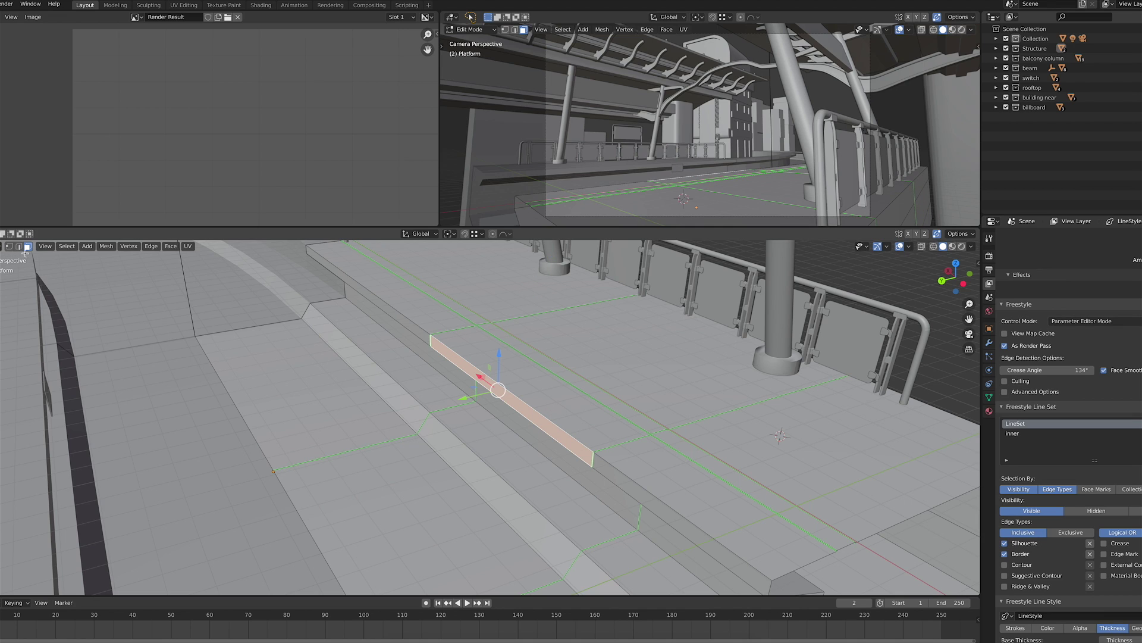
pyautogui.press('2')
pyautogui.click(538, 412)
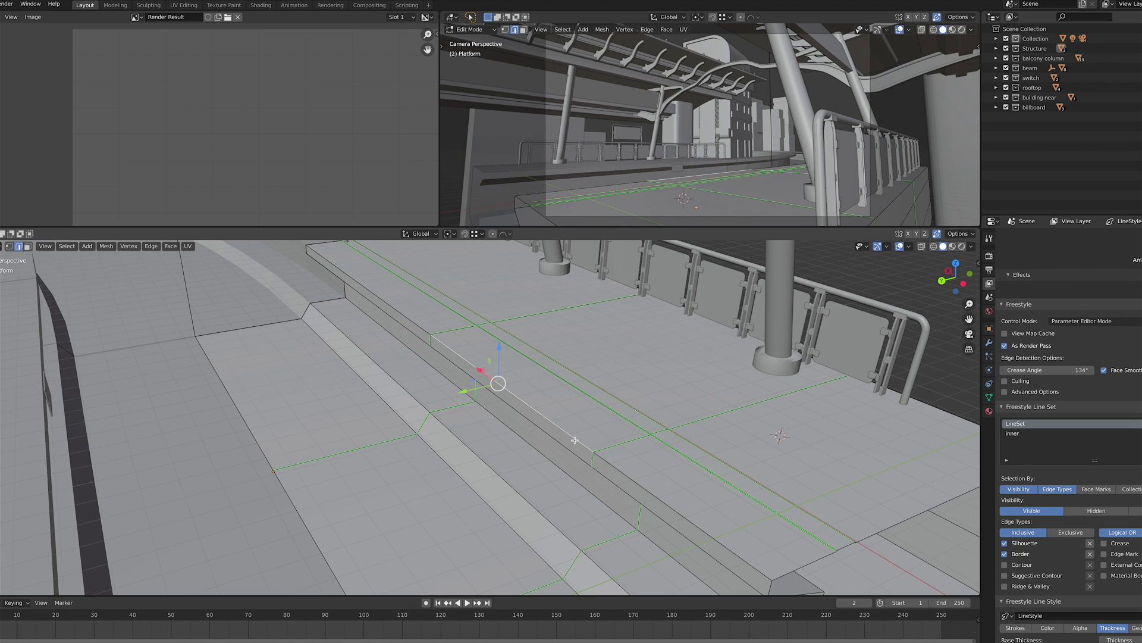
pyautogui.rightClick(525, 403)
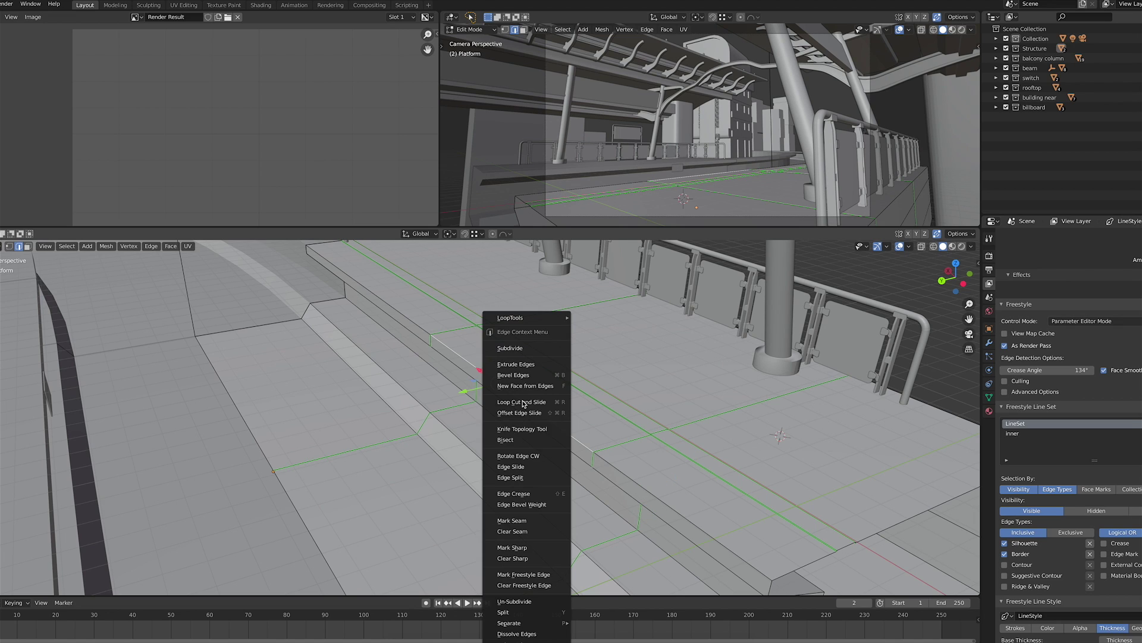
pyautogui.click(528, 576)
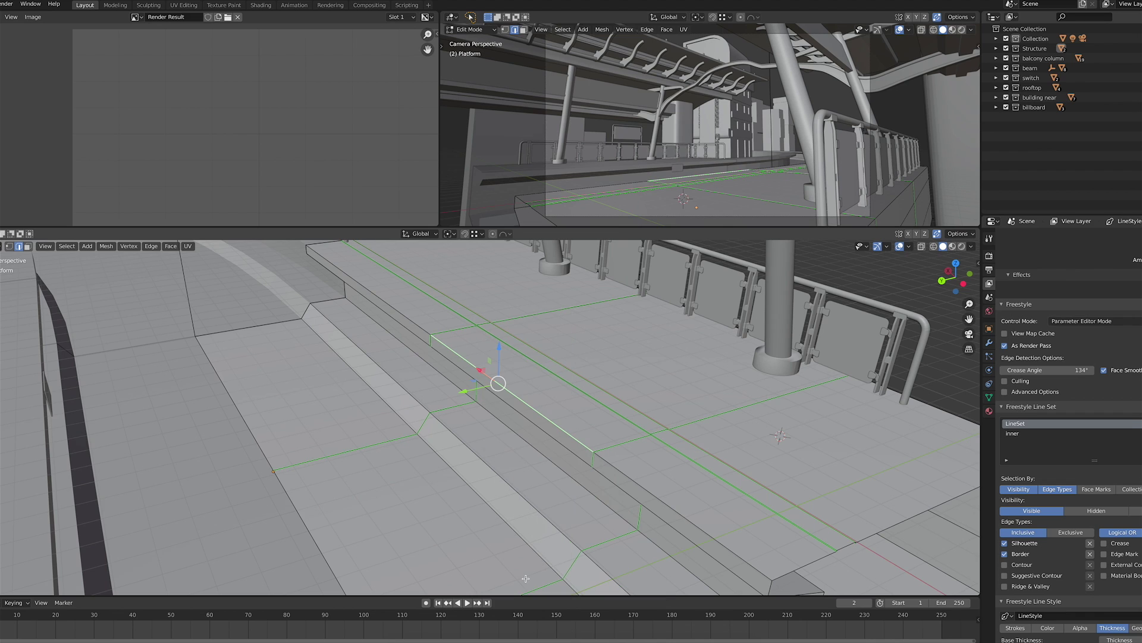
pyautogui.click(637, 490)
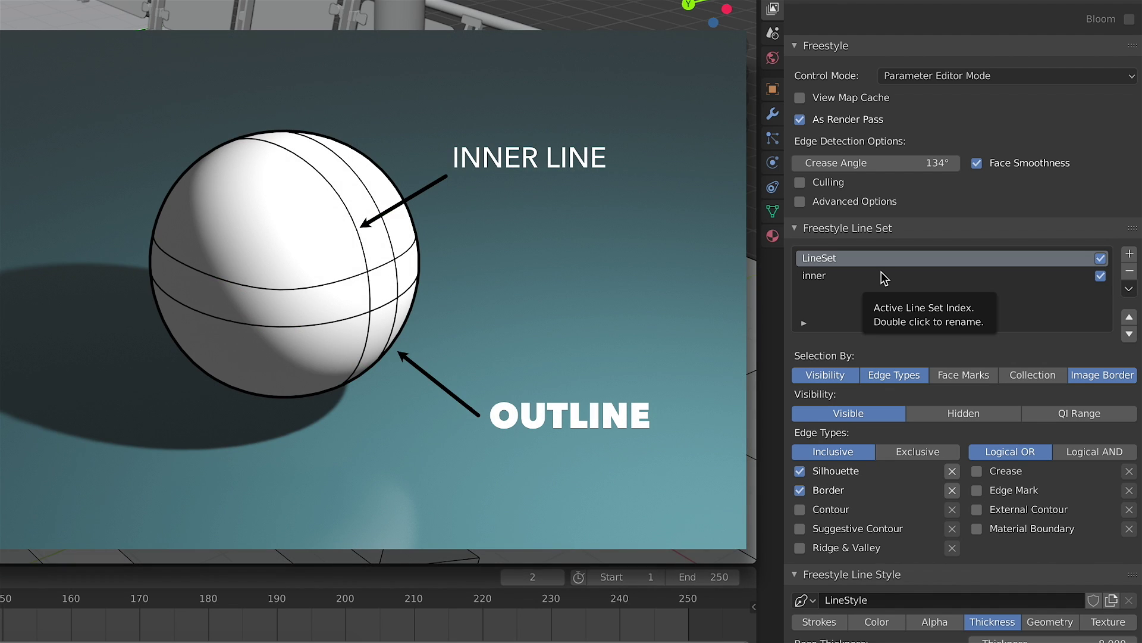
# Make the 'inner' line set active and review its Crease and Edge Mark settings.
pyautogui.click(841, 273)
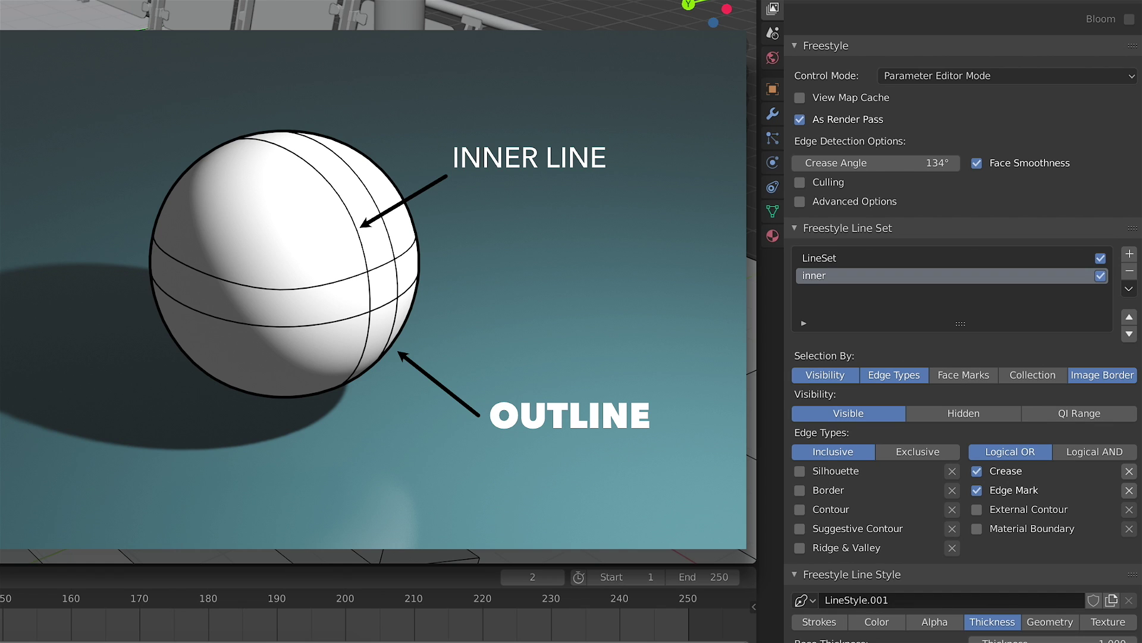
pyautogui.scroll(-2, 1010, 581)
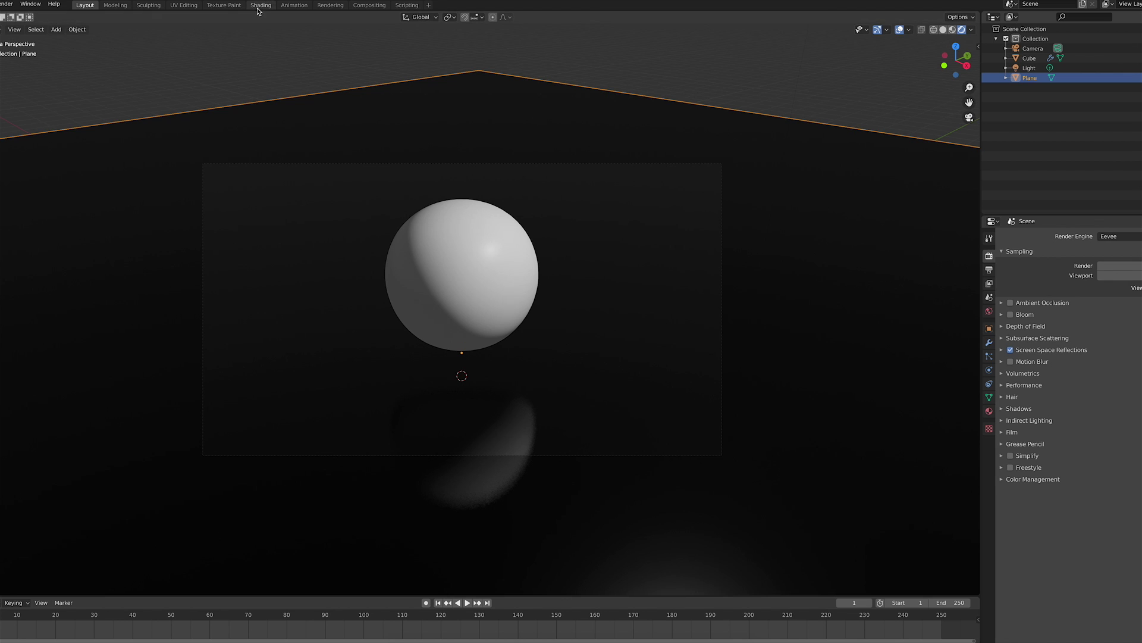
# Switch to the Shading workspace, enlarge and zoom out the node editor, and select the sphere.
pyautogui.click(262, 6)
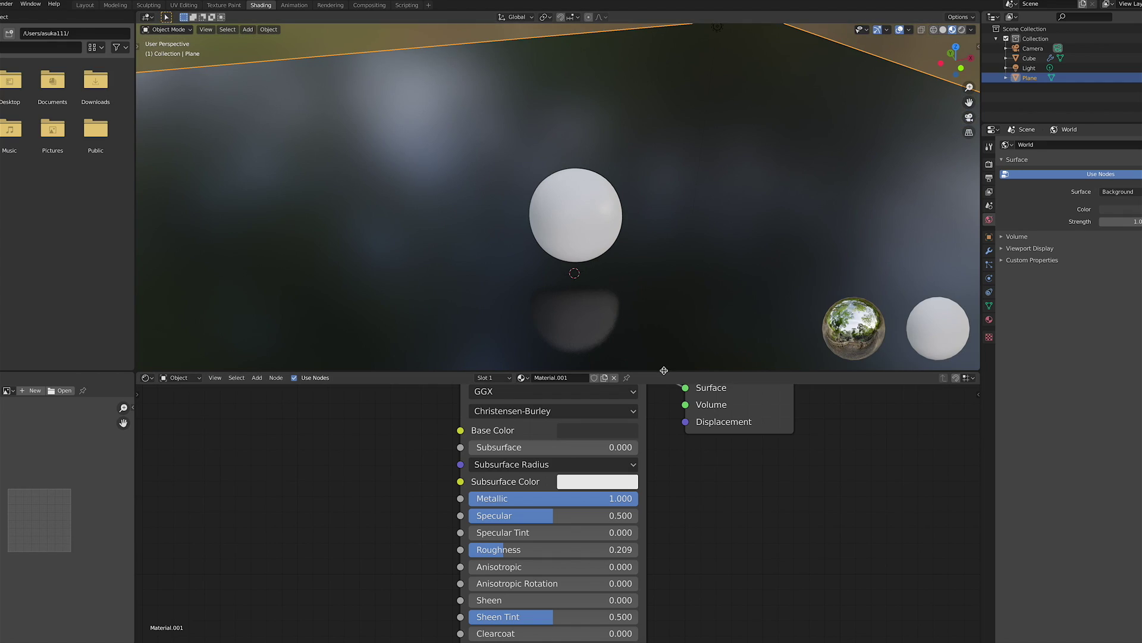
pyautogui.moveTo(663, 373); pyautogui.dragTo(654, 334)
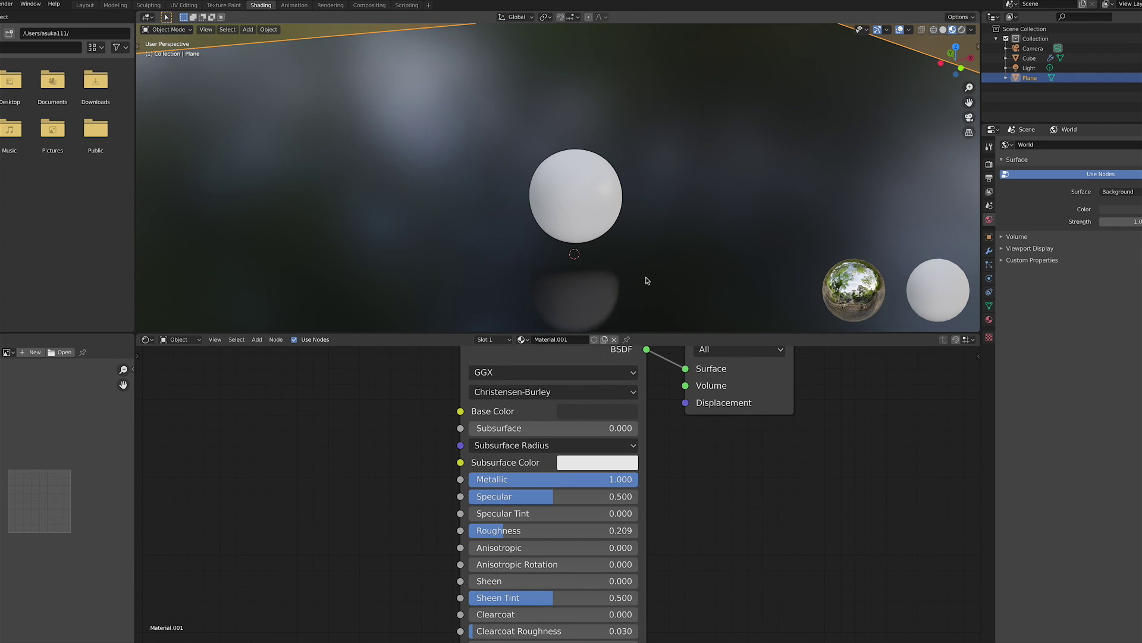
pyautogui.scroll(-2, 637, 262)
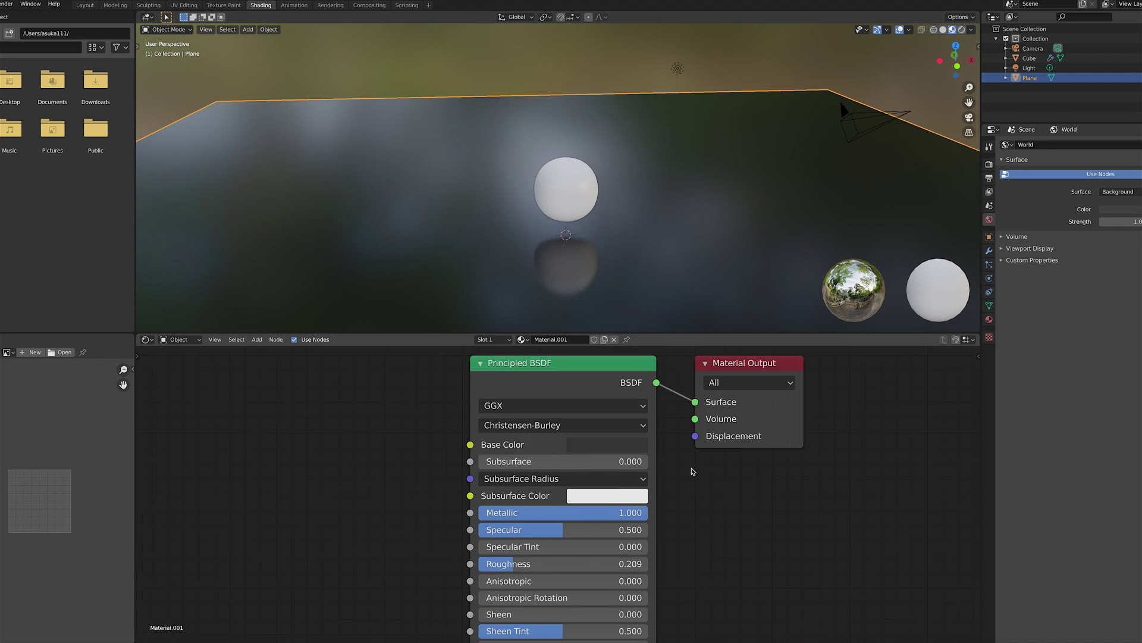
pyautogui.scroll(-1, 692, 471)
pyautogui.scroll(-1, 691, 538)
pyautogui.scroll(-1, 685, 526)
pyautogui.scroll(-1, 687, 518)
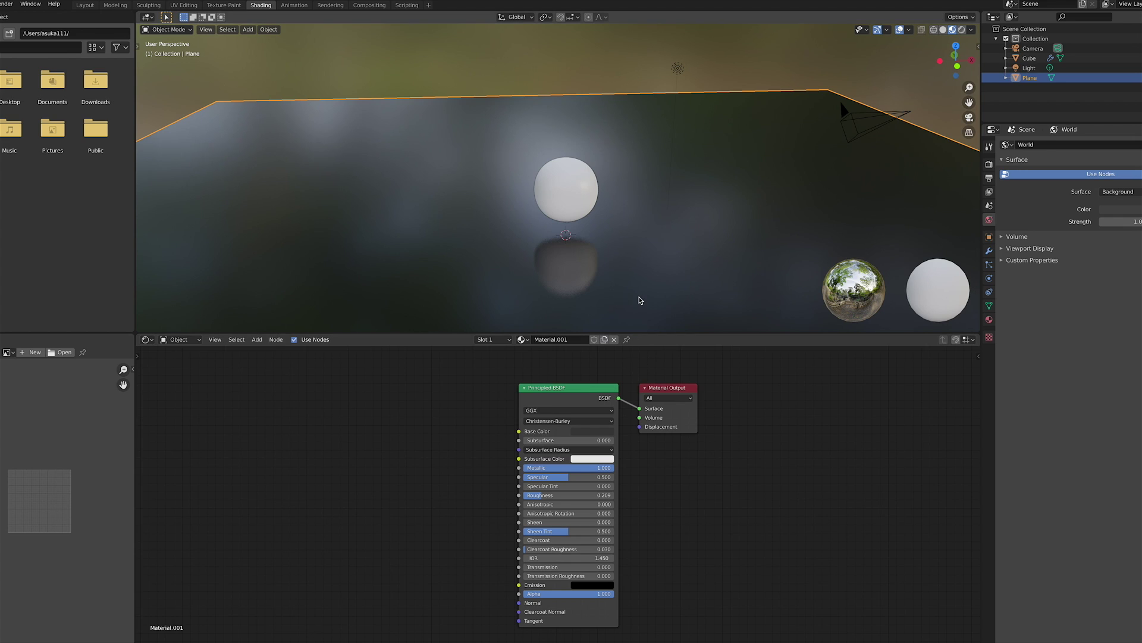
pyautogui.click(586, 198)
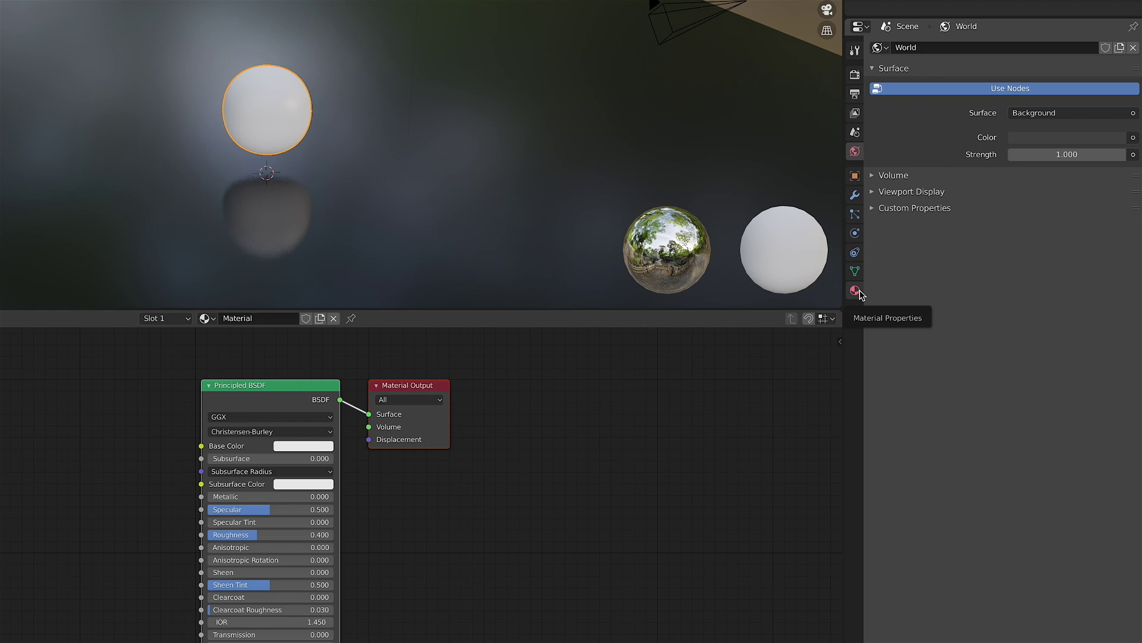
# Unlink the sphere's old material and create a new one named 'custom material'.
pyautogui.click(990, 320)
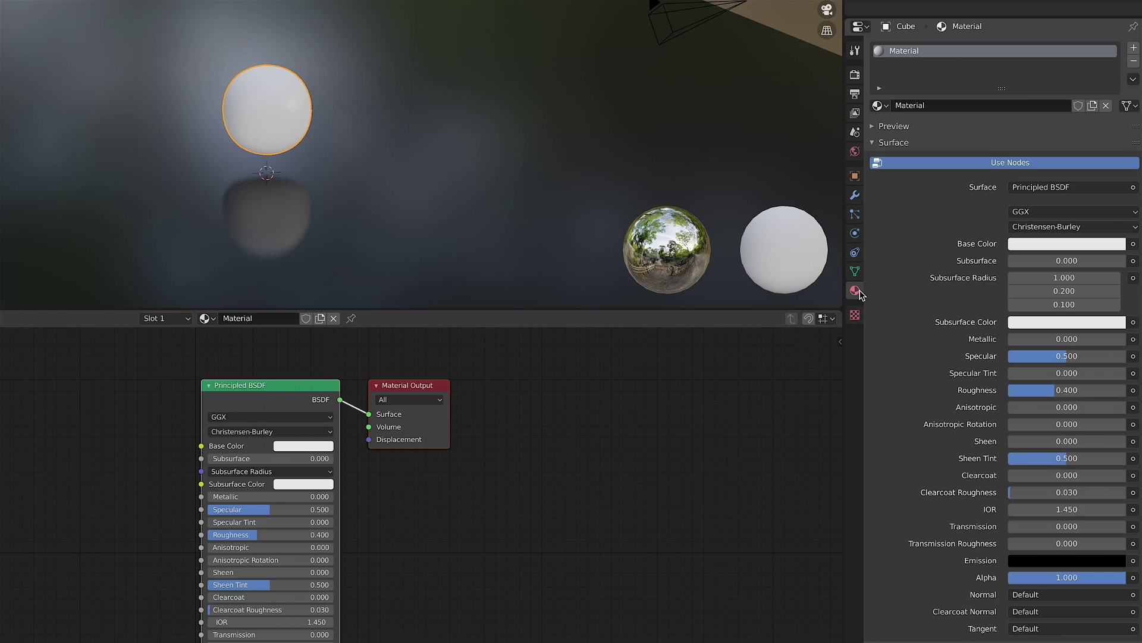
pyautogui.click(1106, 105)
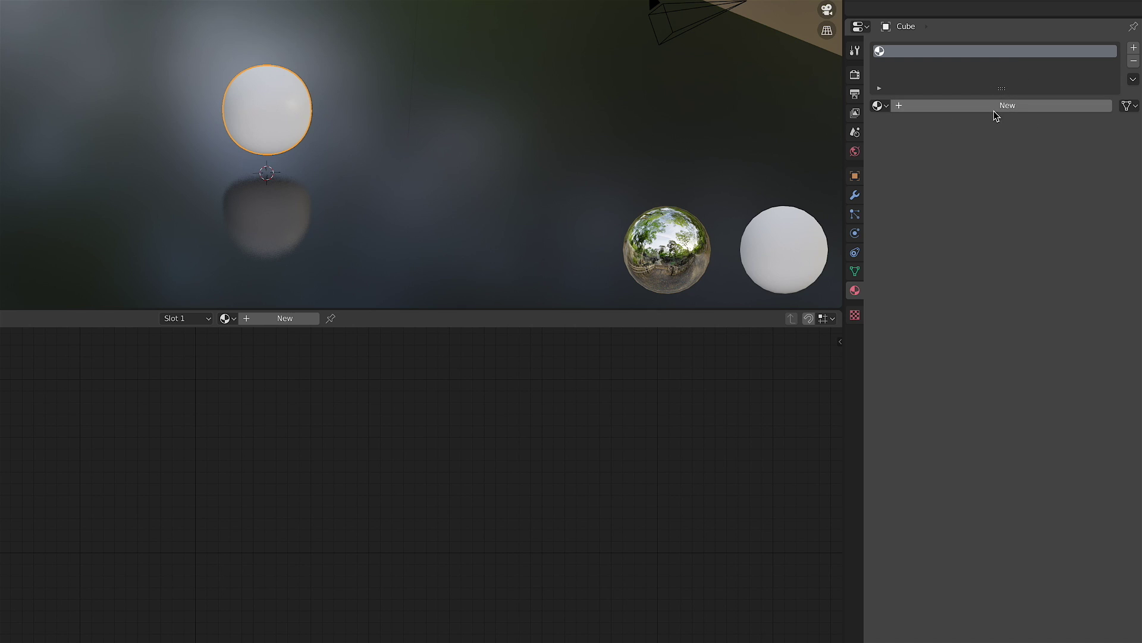
pyautogui.click(1031, 111)
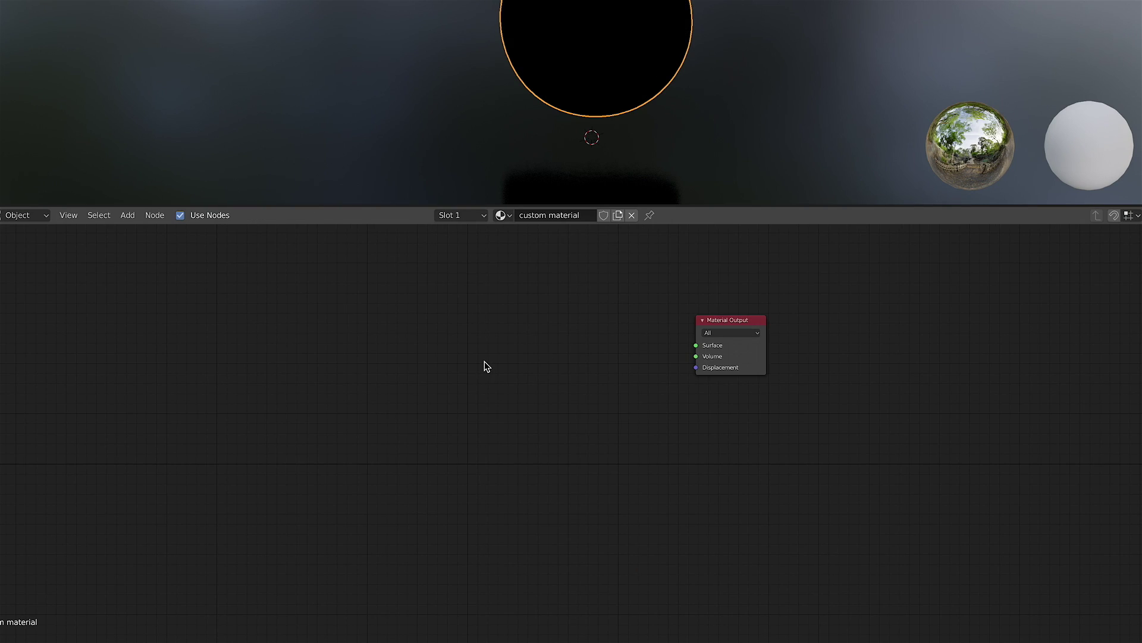
pyautogui.hotkey('shift', 'a')
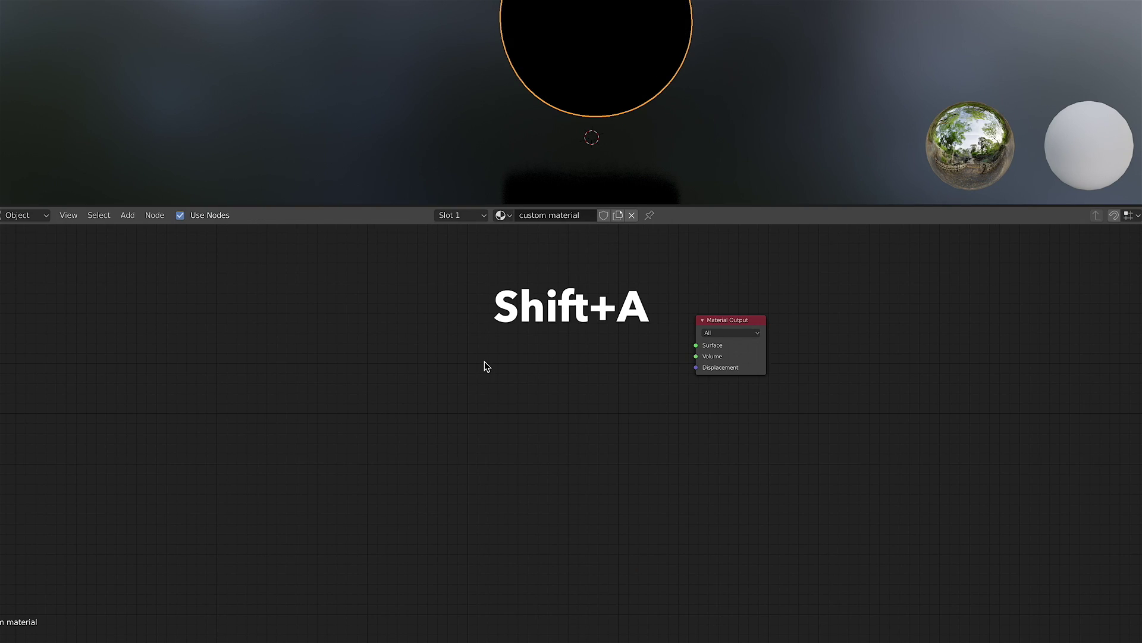
# Feed a Diffuse BSDF node into the material output and switch the viewport to rendered shading.
pyautogui.click(481, 362)
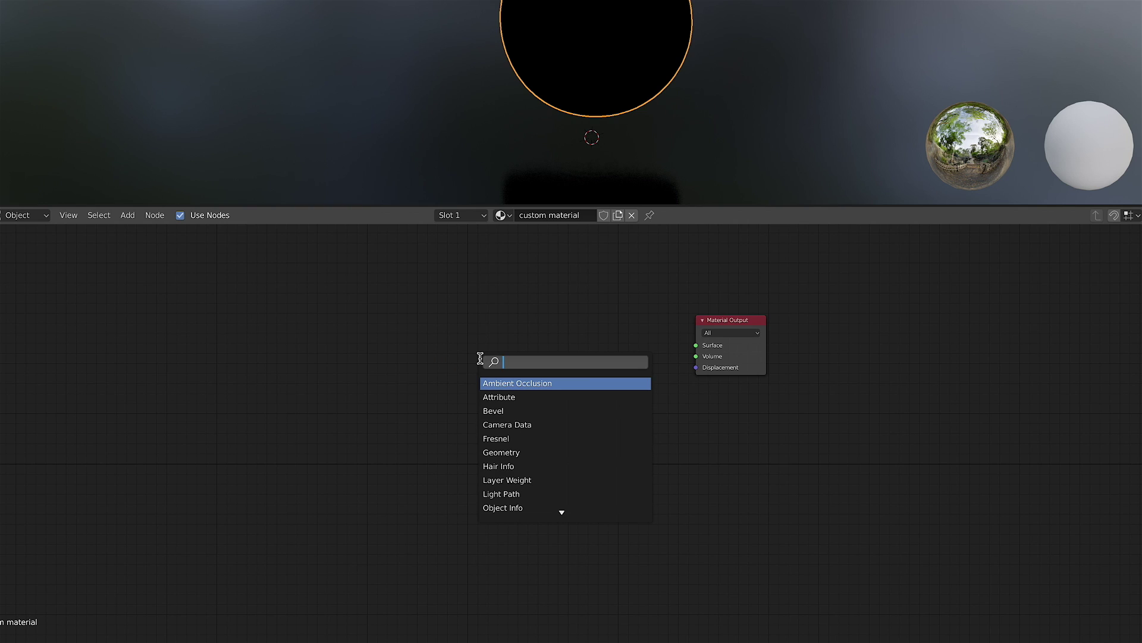
pyautogui.write('diff')
pyautogui.press('Return')
pyautogui.moveTo(369, 348); pyautogui.dragTo(696, 345)
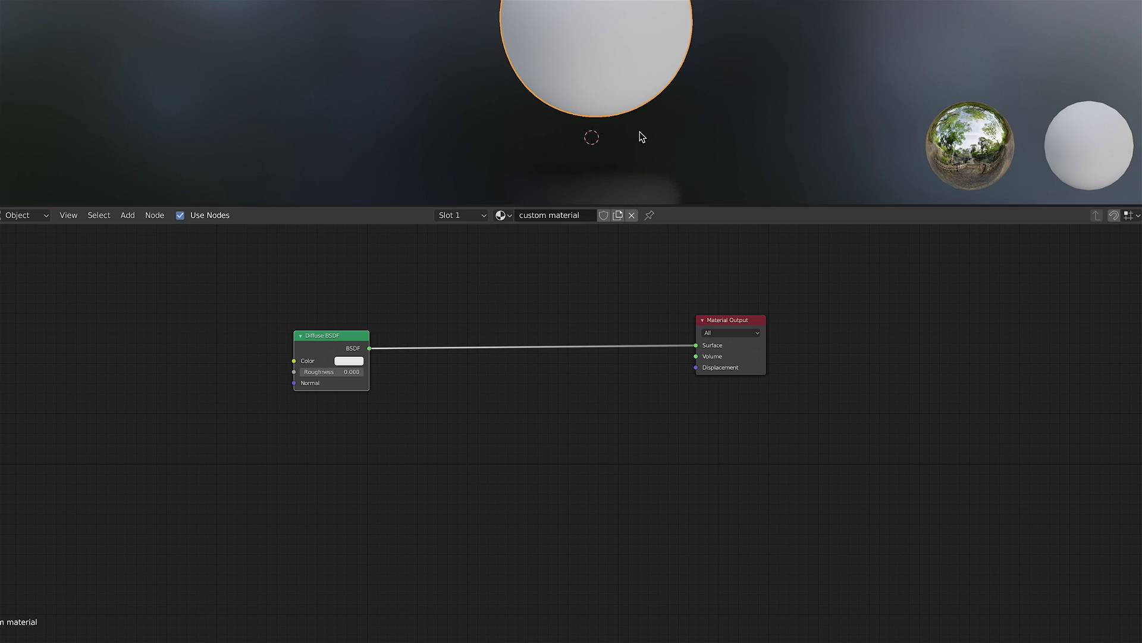
pyautogui.press('z')
pyautogui.click(706, 51)
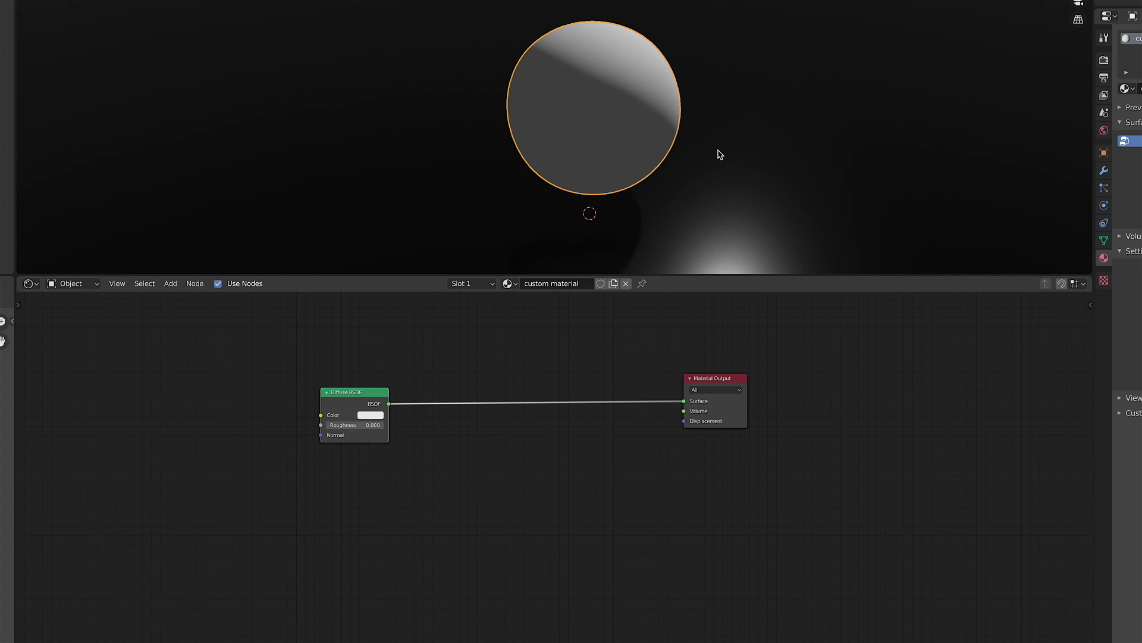
# Insert Shader to RGB and ColorRamp nodes between the Diffuse BSDF and the output.
pyautogui.hotkey('shift', 'a')
pyautogui.write('shader to')
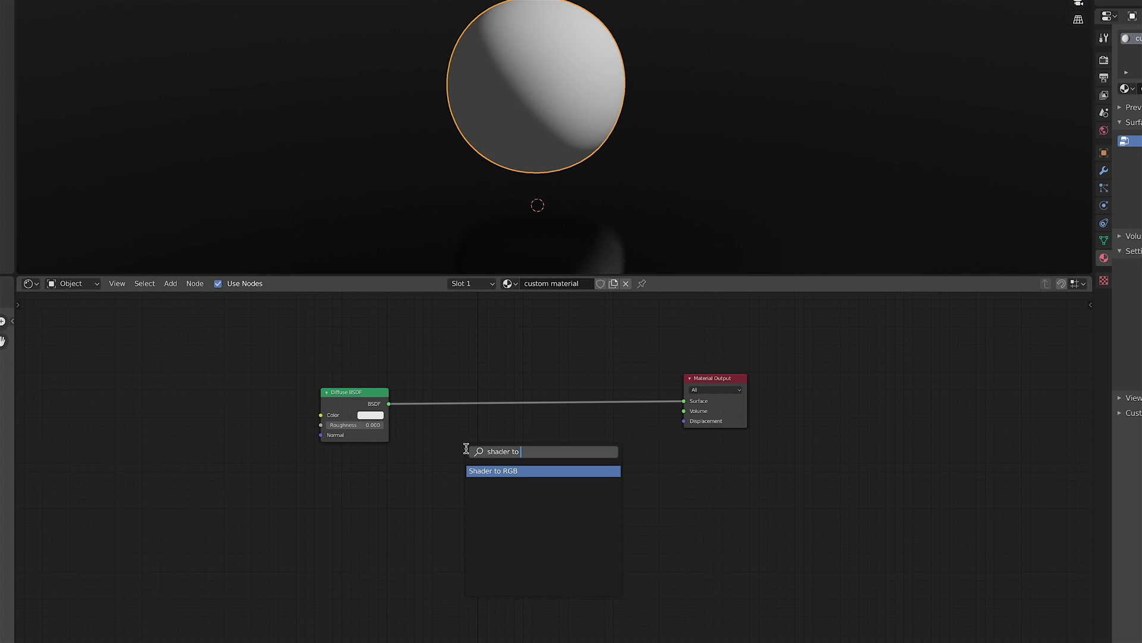
pyautogui.press('Return')
pyautogui.click(466, 451)
pyautogui.hotkey('shift', 'a')
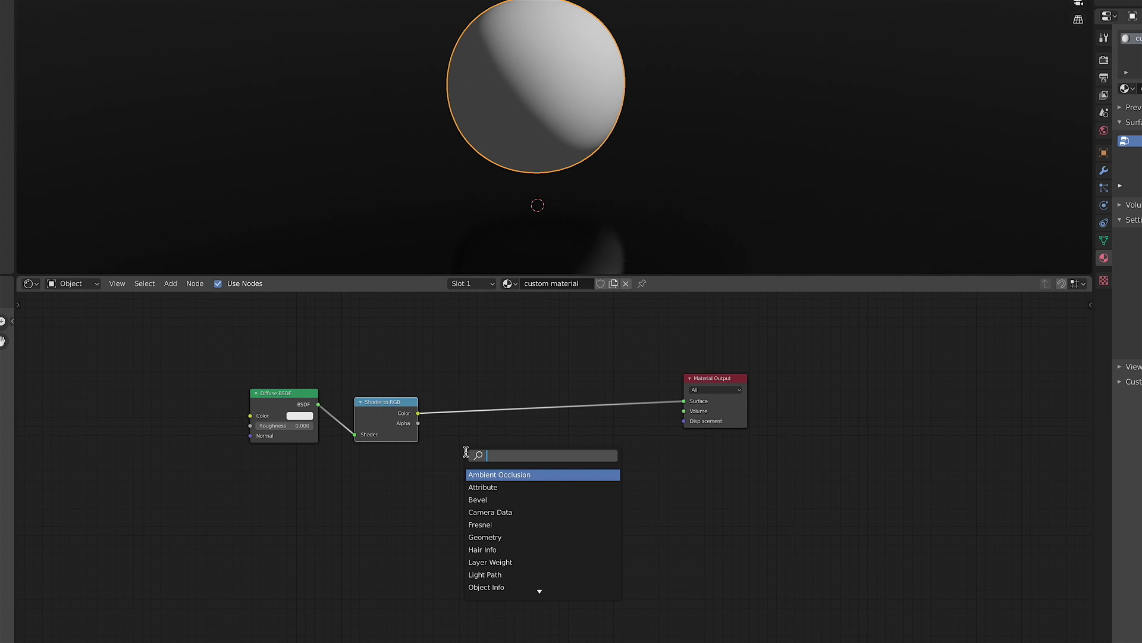
pyautogui.write('colorra')
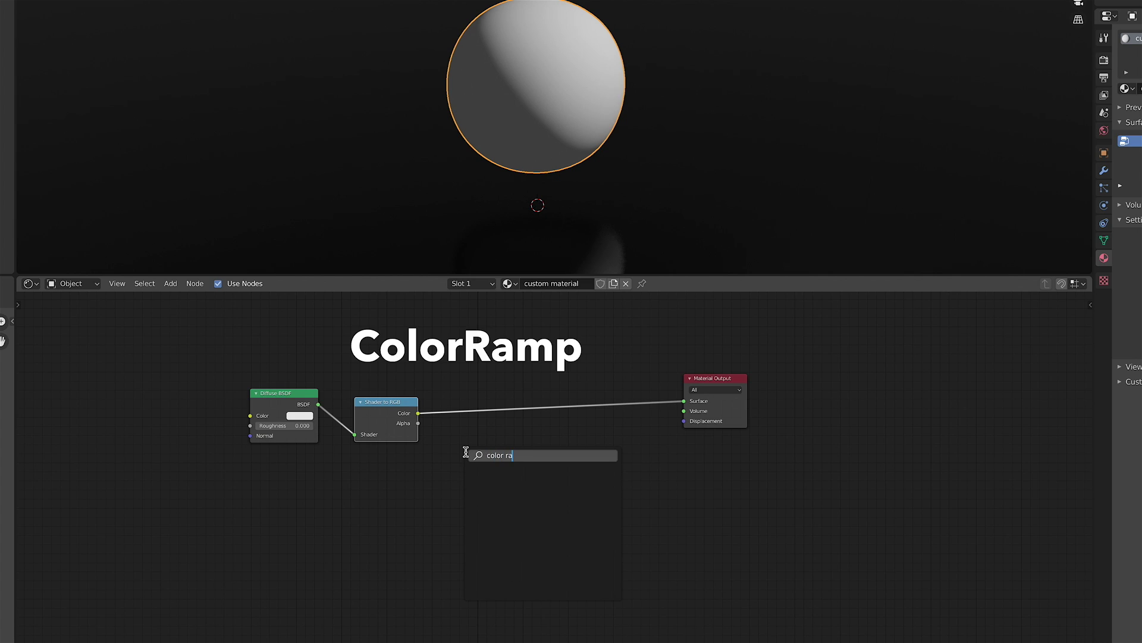
pyautogui.press('Return')
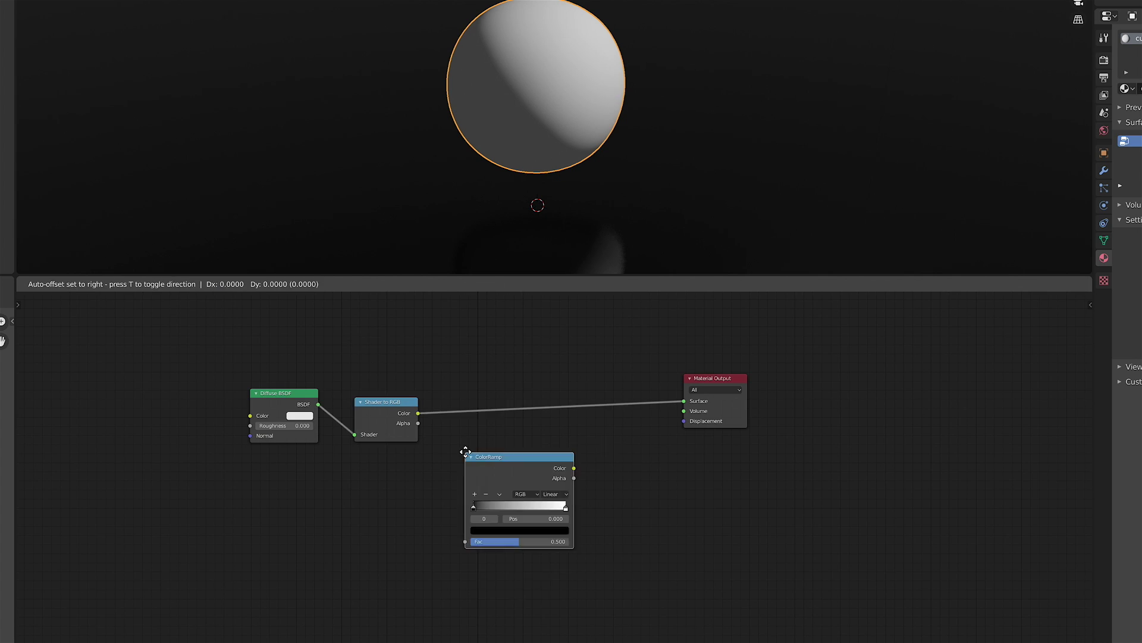
pyautogui.click(462, 361)
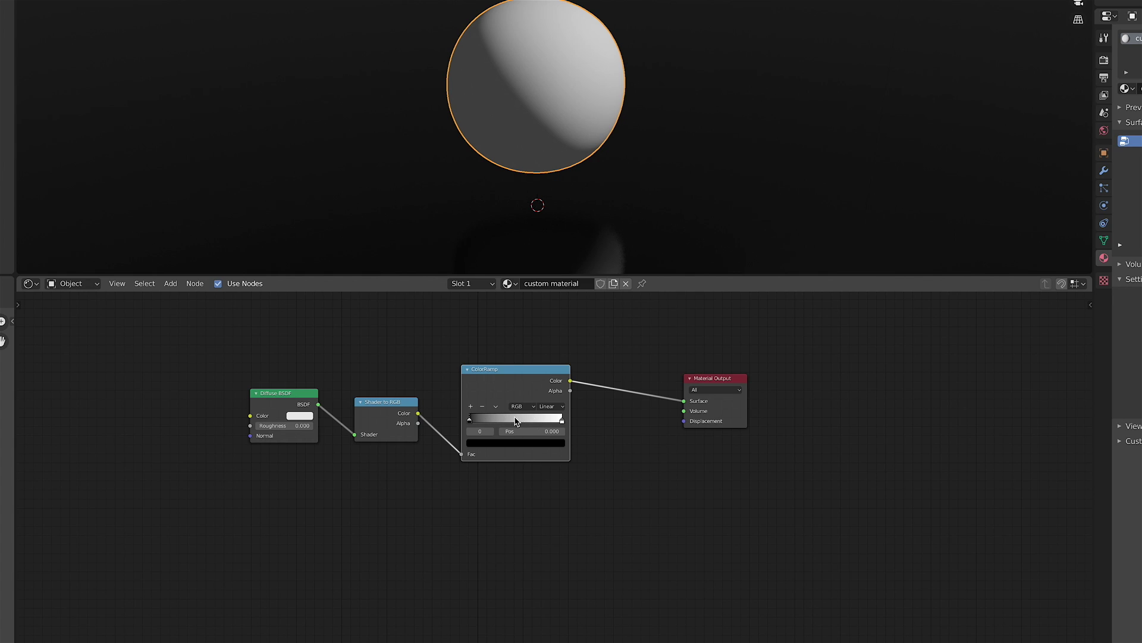
# Set the ColorRamp to constant interpolation, with a blue light stop and a deep purple shadow stop.
pyautogui.click(558, 409)
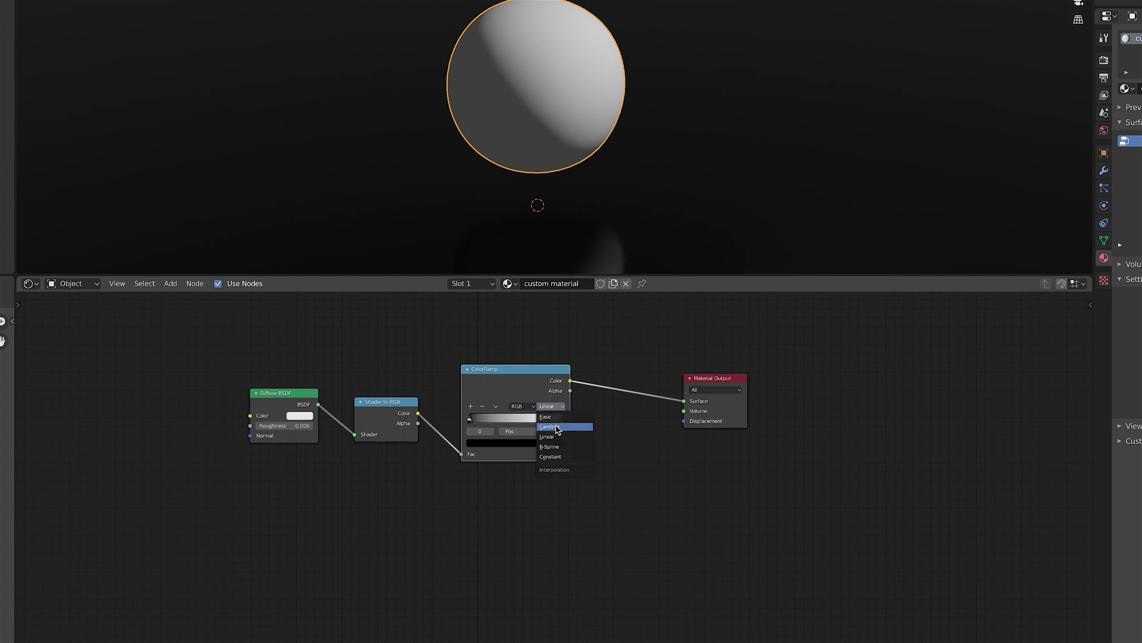
pyautogui.click(555, 456)
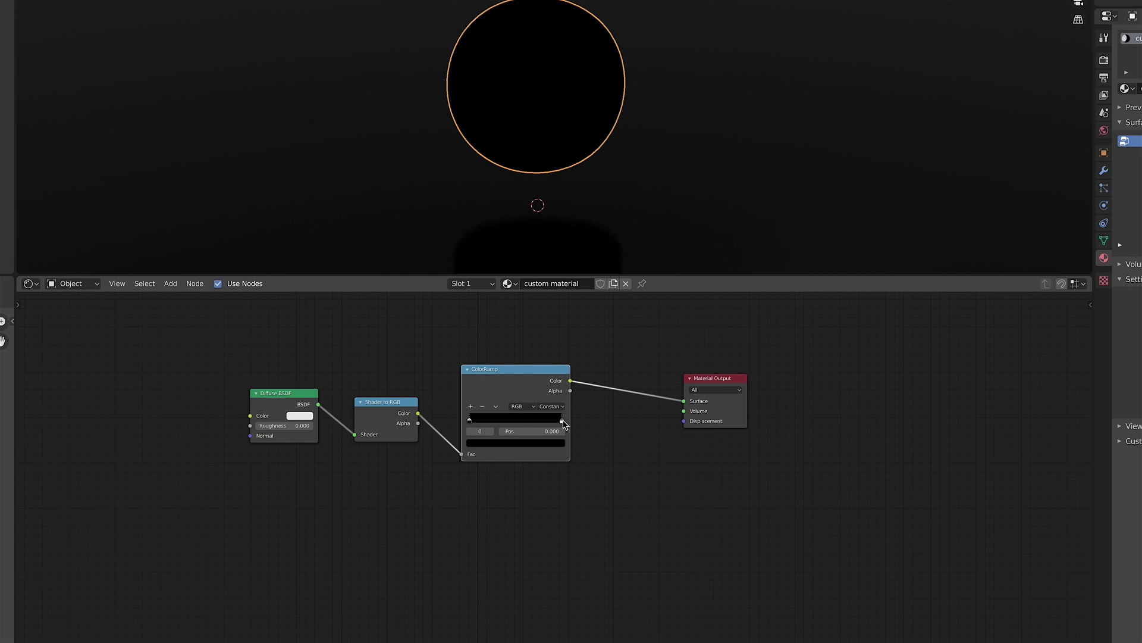
pyautogui.moveTo(562, 421); pyautogui.dragTo(475, 429)
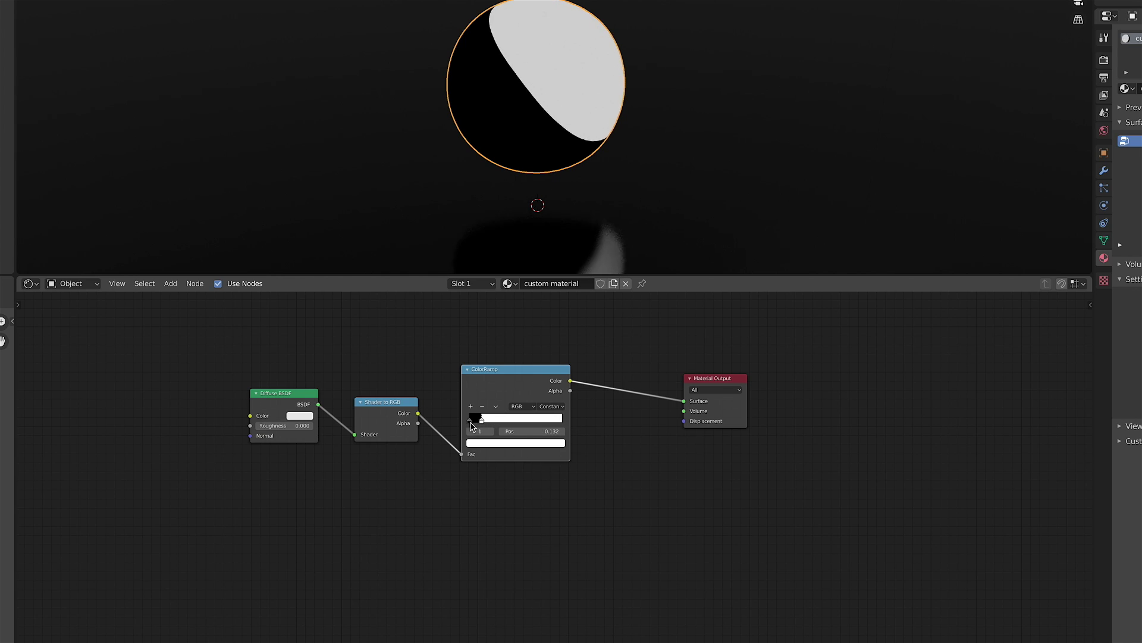
pyautogui.click(479, 447)
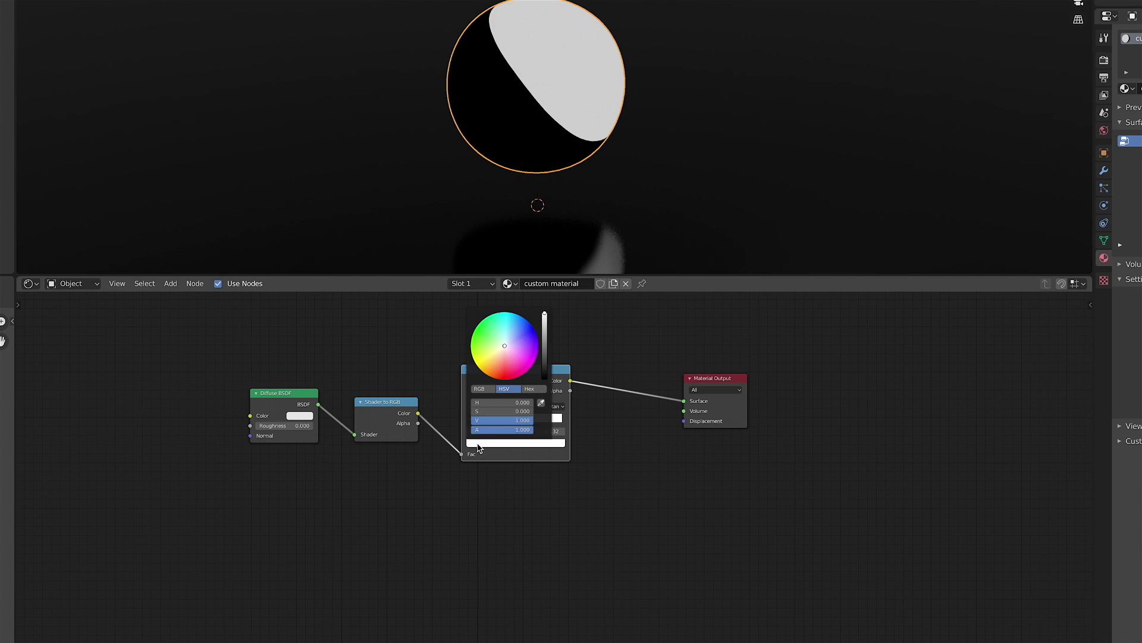
pyautogui.click(507, 334)
pyautogui.moveTo(507, 334); pyautogui.dragTo(520, 333)
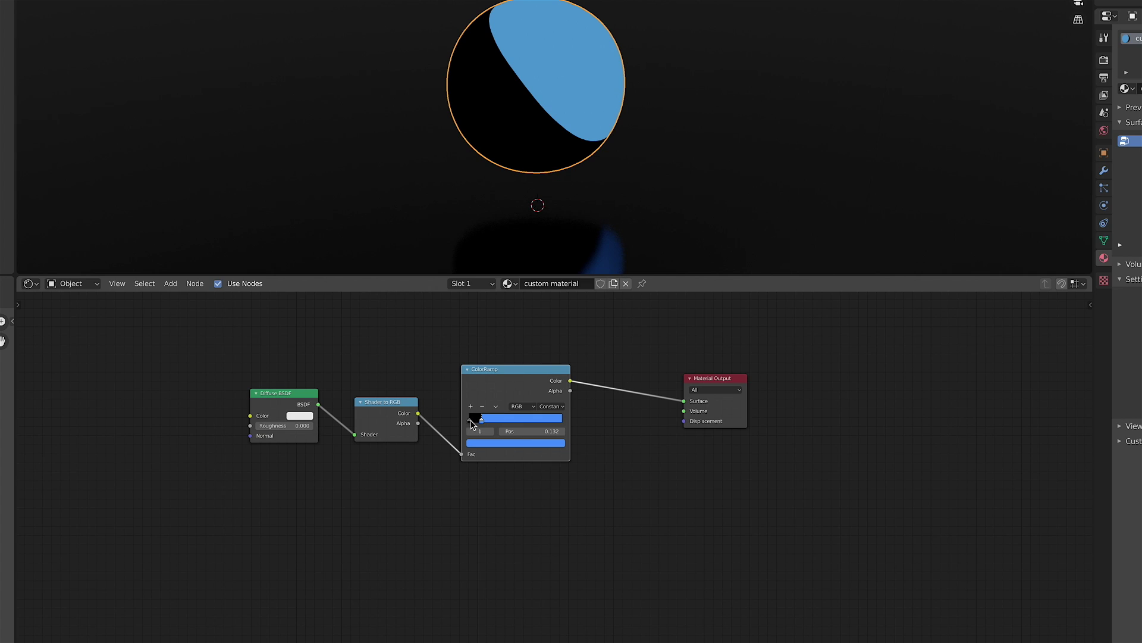
pyautogui.click(475, 421)
pyautogui.click(499, 447)
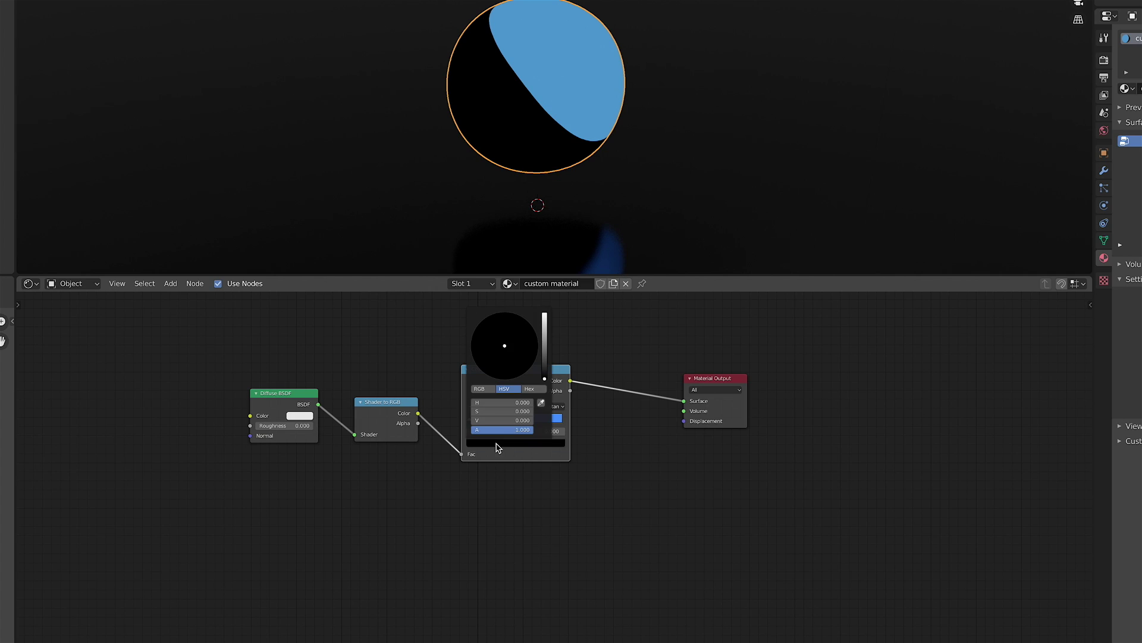
pyautogui.moveTo(545, 378); pyautogui.dragTo(544, 365)
pyautogui.click(517, 349)
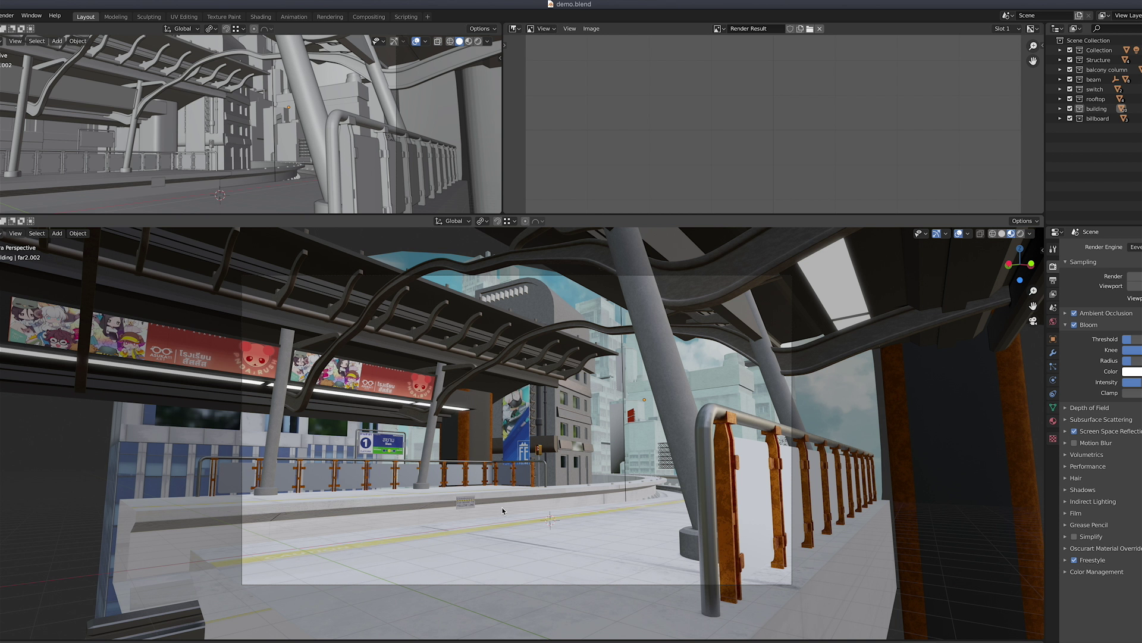
# Render the station scene with F12 and switch to the Compositing workspace.
pyautogui.press('F12')
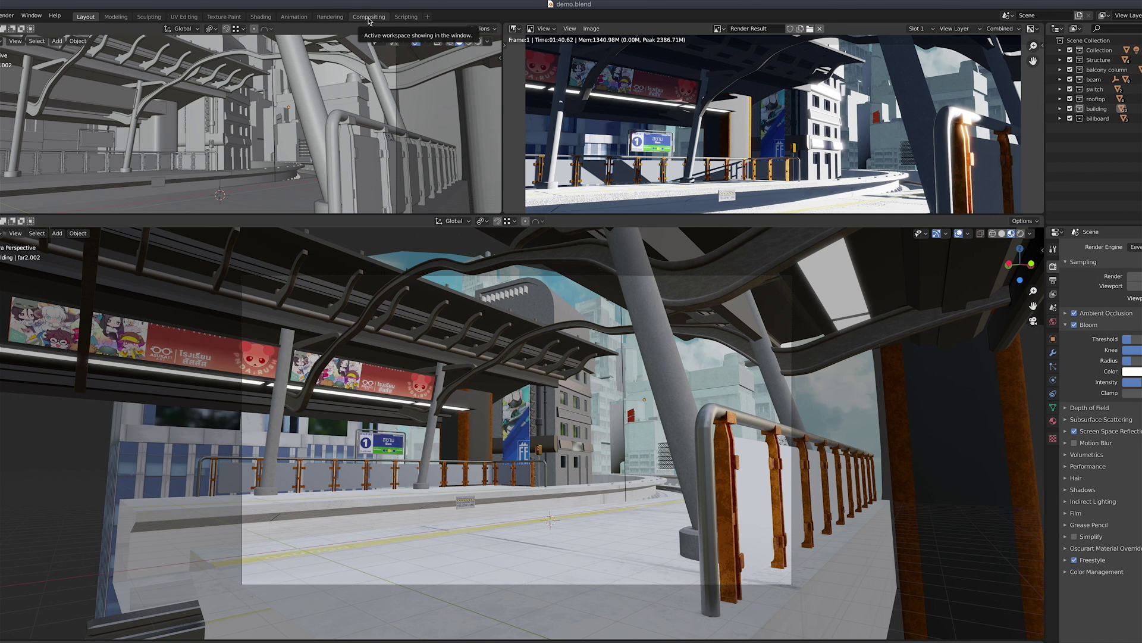
pyautogui.click(368, 16)
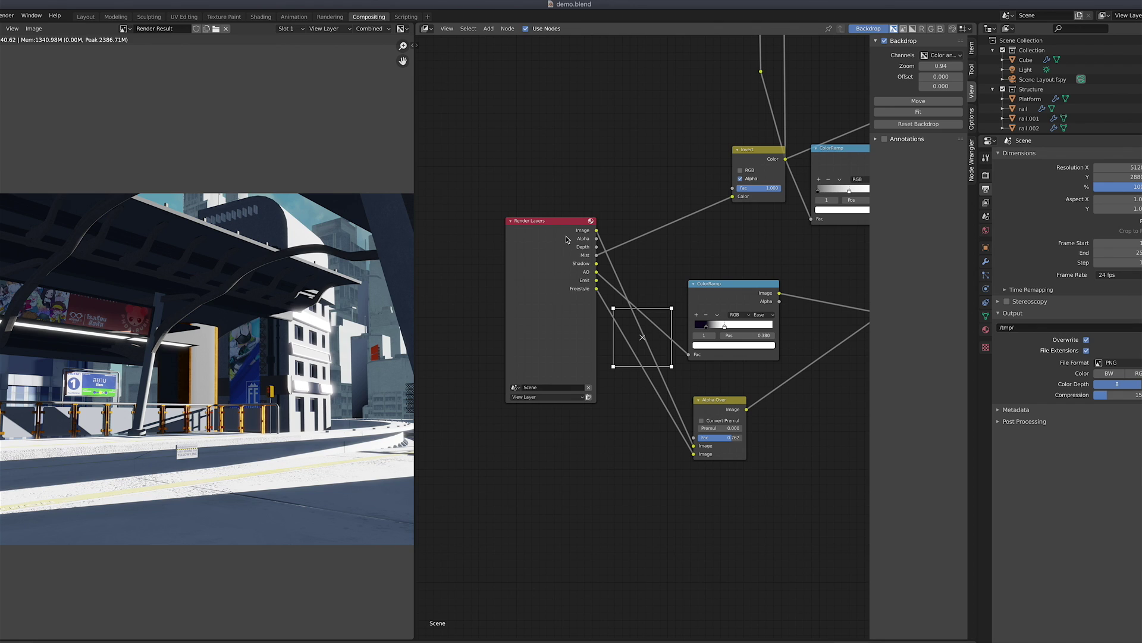
# Preview the render and its Mist pass in the backdrop, then pan across the glare and sharpen nodes.
pyautogui.moveTo(565, 239); pyautogui.dragTo(562, 236)
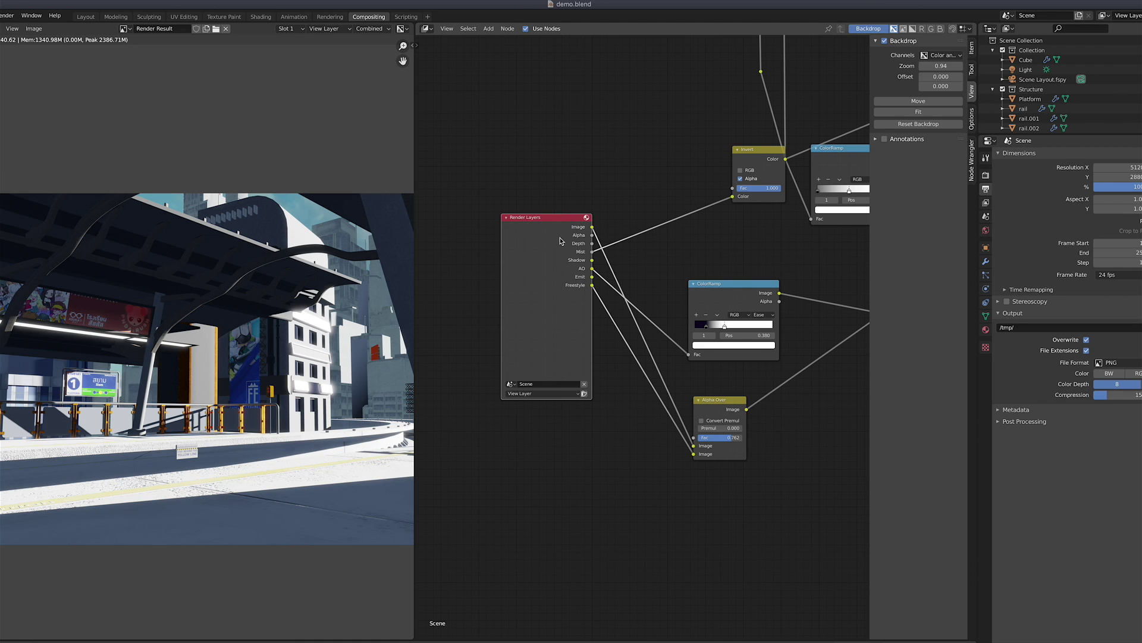
pyautogui.keyDown('ctrl'); pyautogui.keyDown('shift'); pyautogui.click(561, 241); pyautogui.keyUp('shift'); pyautogui.keyUp('ctrl')
pyautogui.scroll(-2, 450, 397)
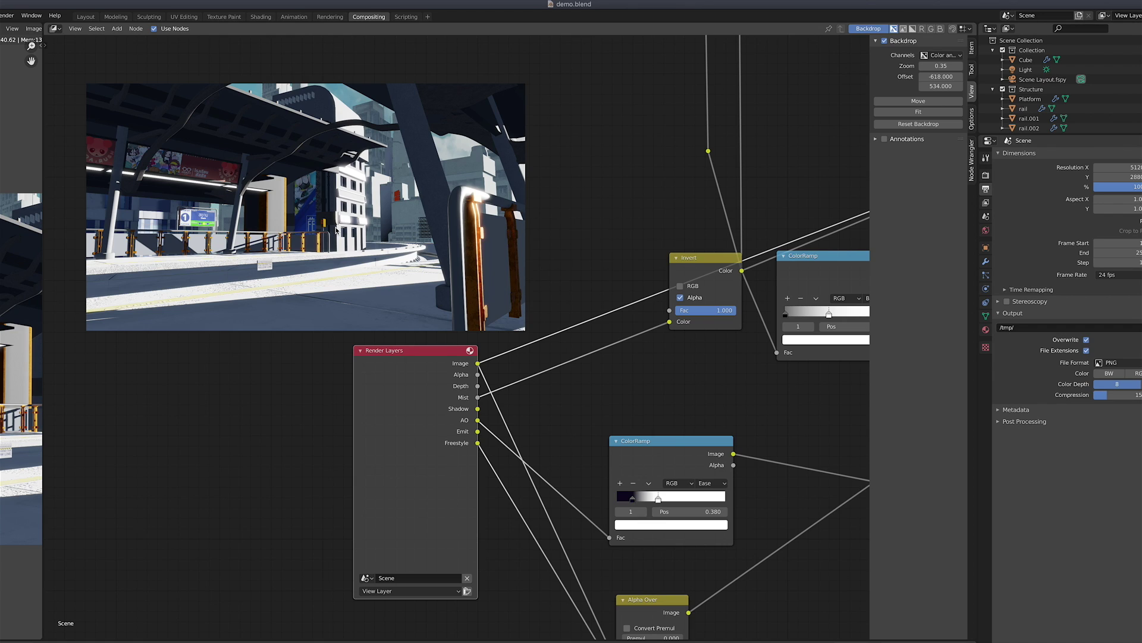
pyautogui.keyDown('ctrl'); pyautogui.keyDown('shift'); pyautogui.click(449, 406); pyautogui.keyUp('shift'); pyautogui.keyUp('ctrl')
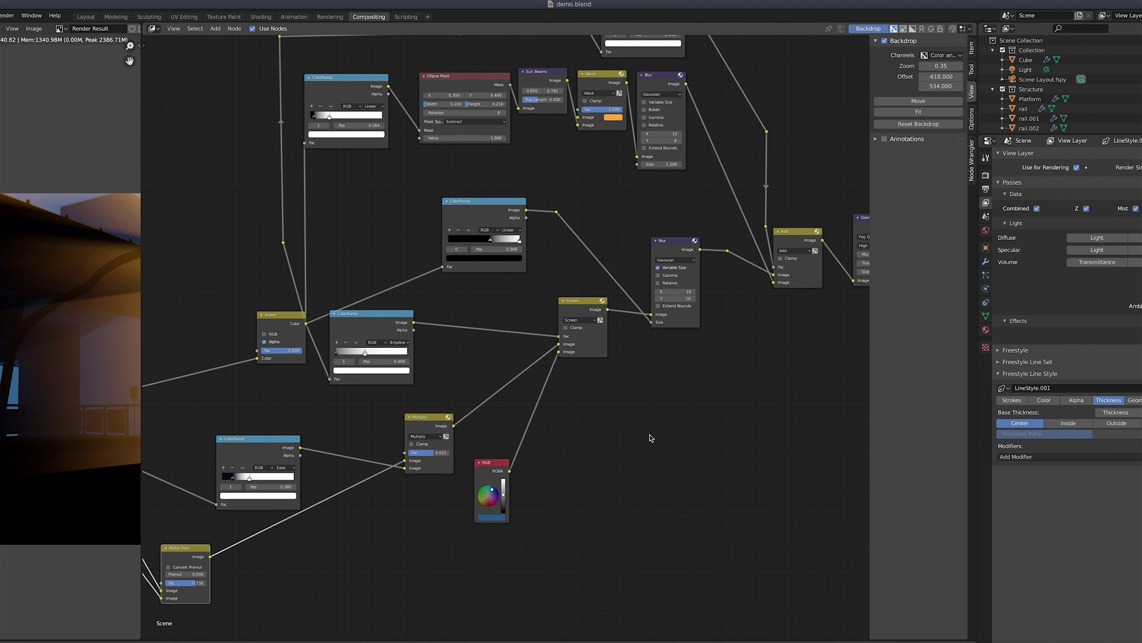
pyautogui.moveTo(650, 458); pyautogui.dragTo(665, 444, button='middle')
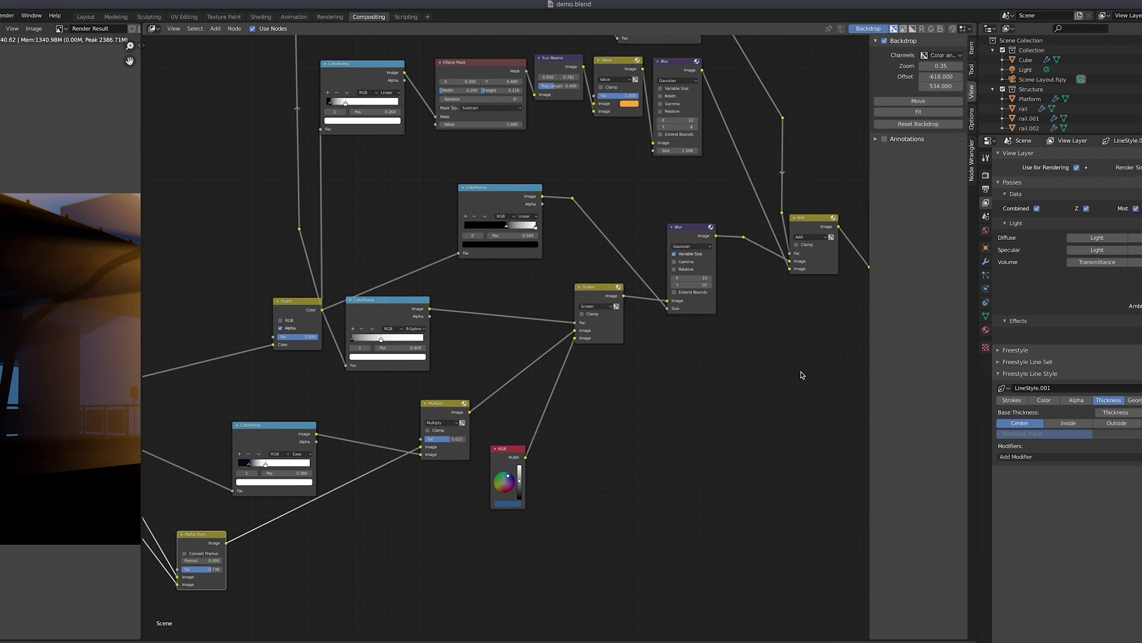
pyautogui.moveTo(823, 375); pyautogui.dragTo(620, 393, button='middle')
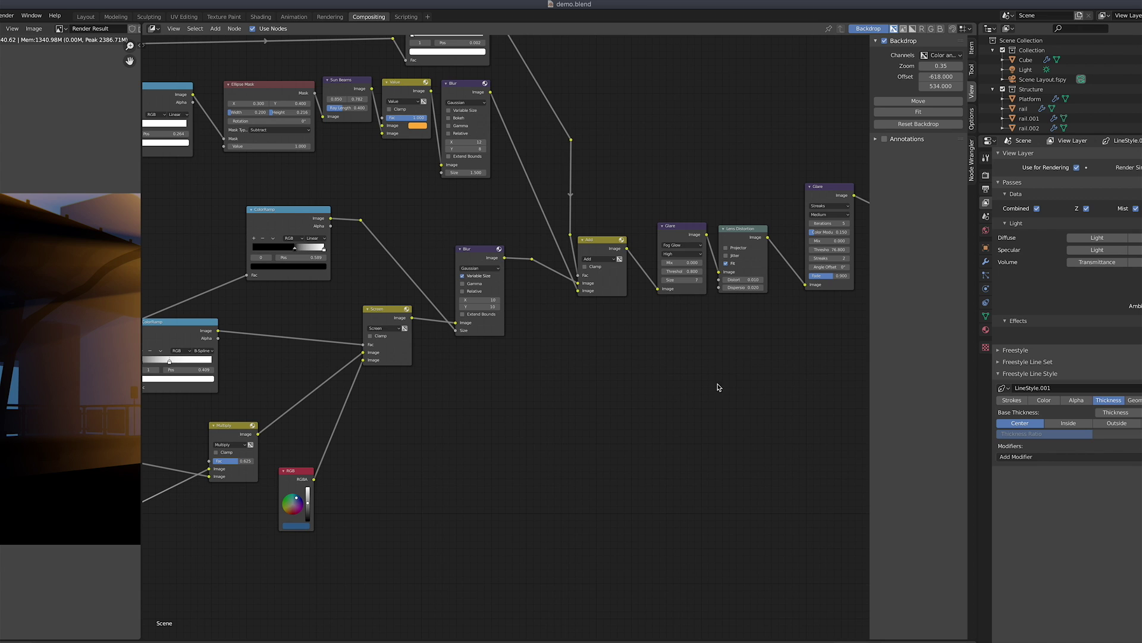
pyautogui.moveTo(719, 385); pyautogui.dragTo(645, 395, button='middle')
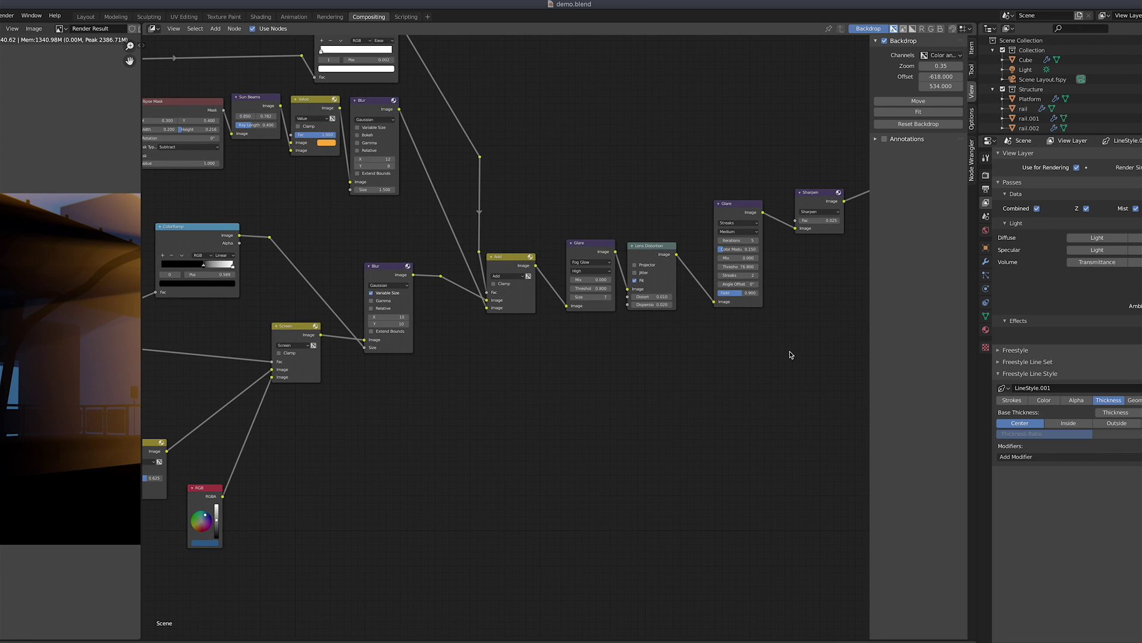
pyautogui.moveTo(788, 353); pyautogui.dragTo(604, 378, button='middle')
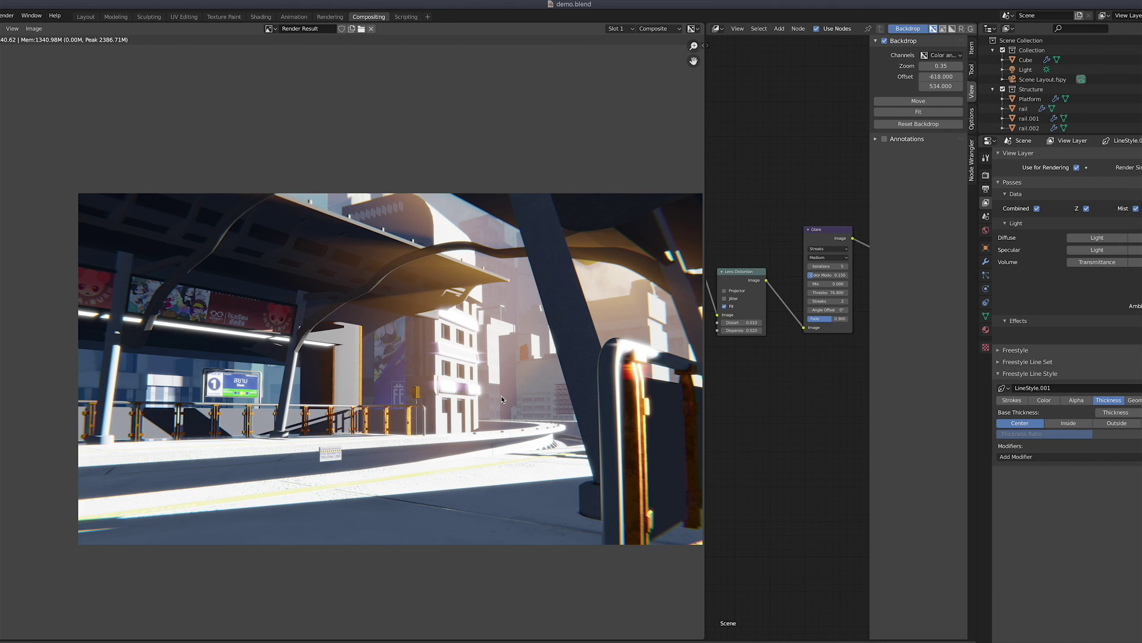
# Save the composited render as final render.png.
pyautogui.click(34, 29)
pyautogui.click(57, 98)
pyautogui.click(487, 472)
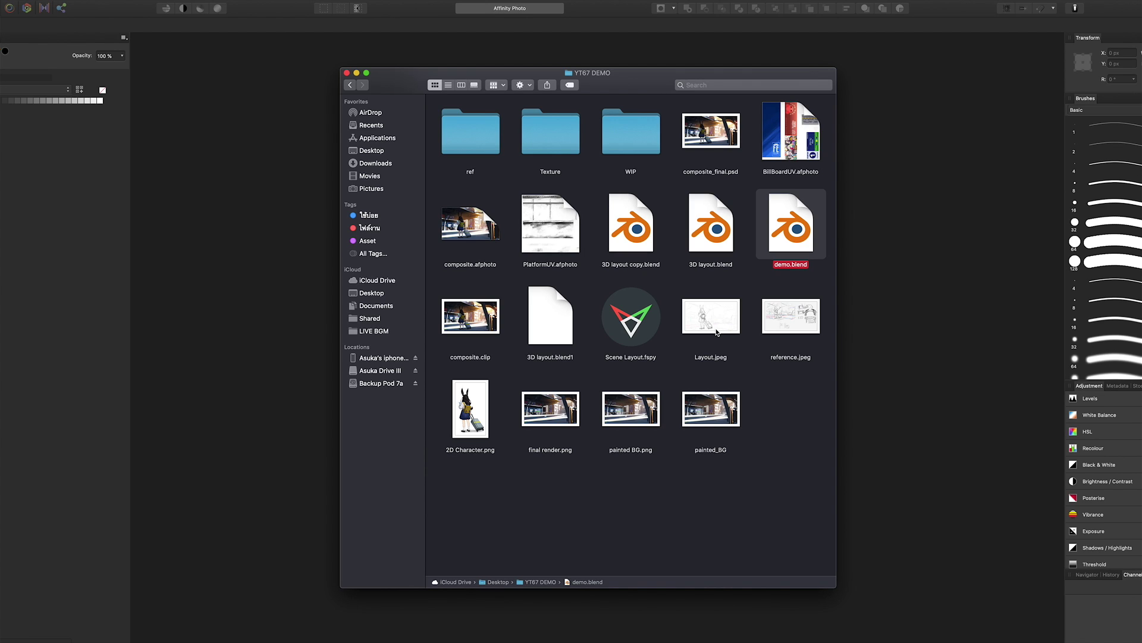
# Drop Layout.jpeg into Affinity Photo, close the Character panel, and resize the document to 5120 px wide.
pyautogui.moveTo(717, 332); pyautogui.dragTo(890, 347)
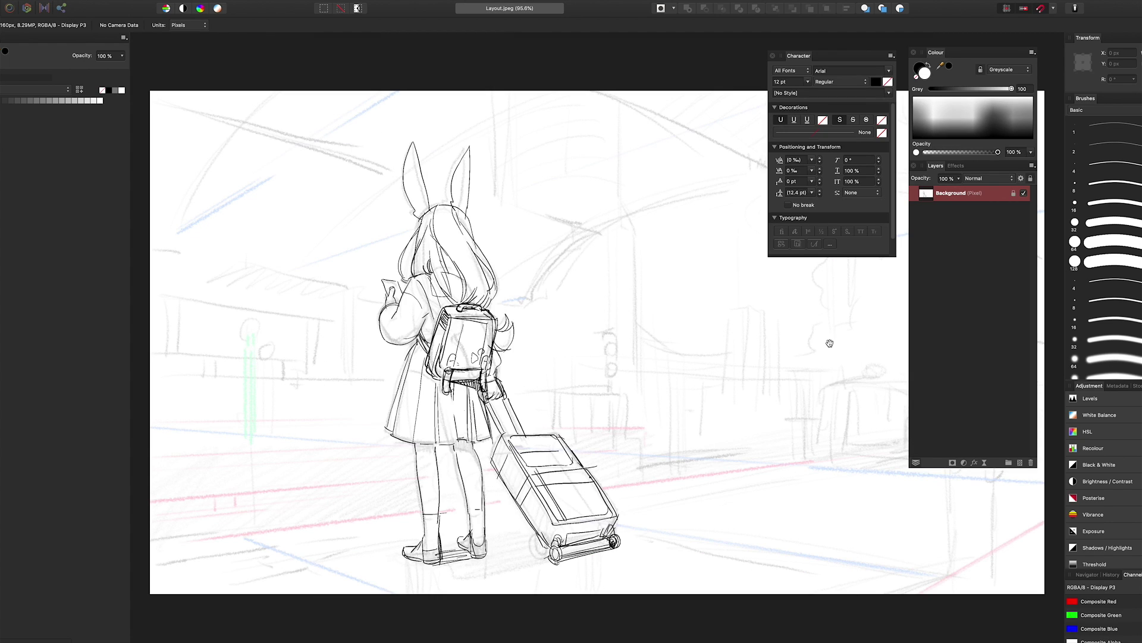
pyautogui.click(773, 55)
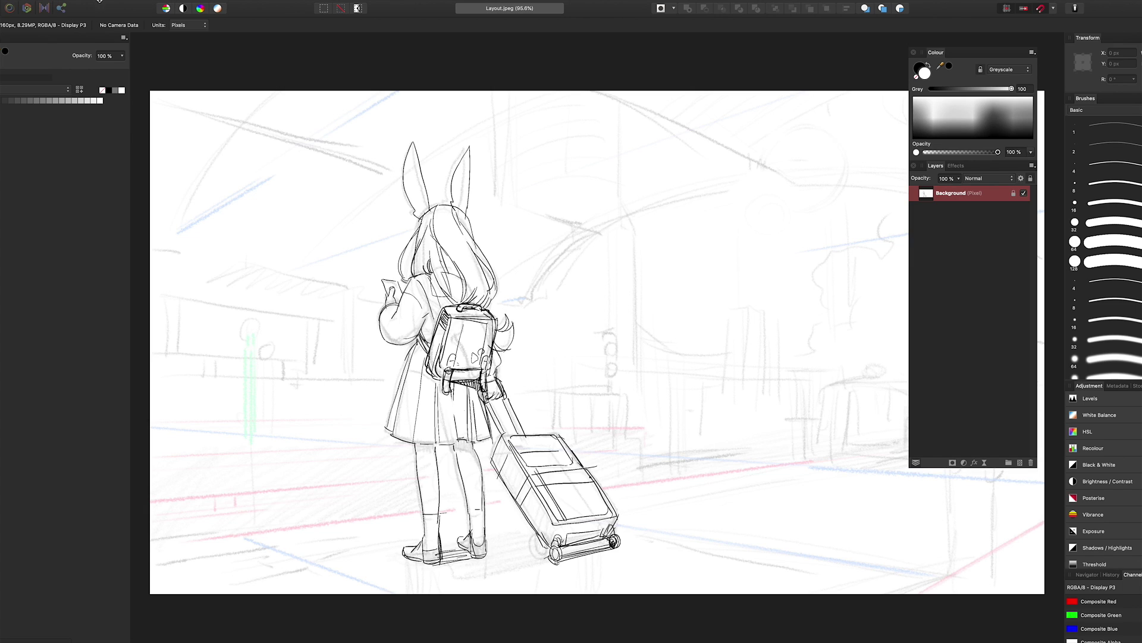
pyautogui.click(100, 6)
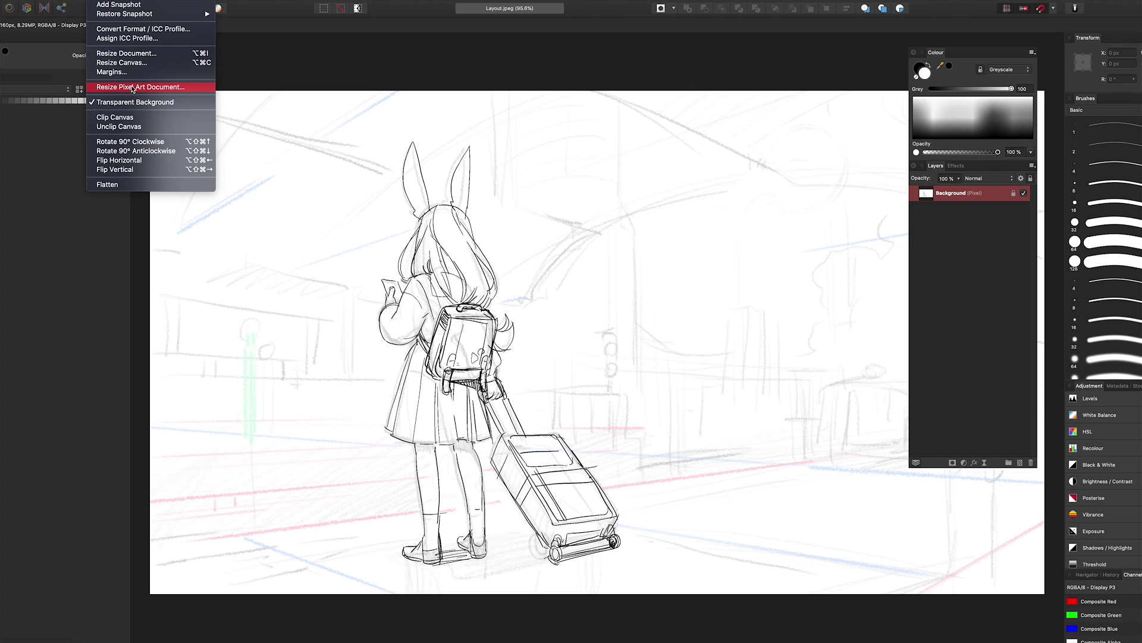
pyautogui.click(126, 53)
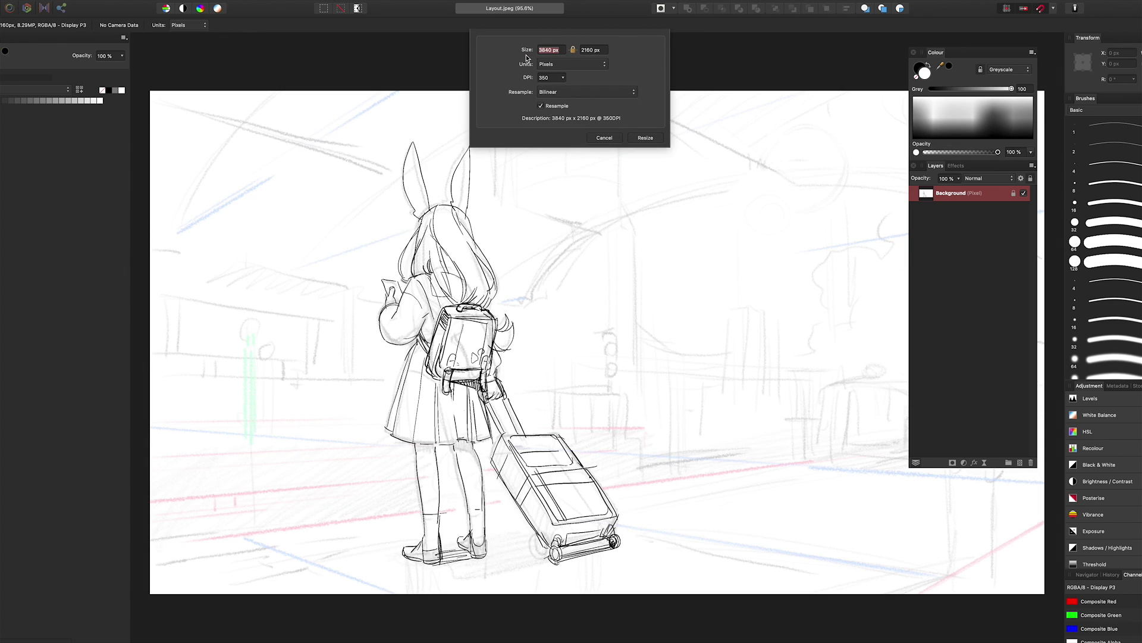
pyautogui.write('5120')
pyautogui.click(645, 137)
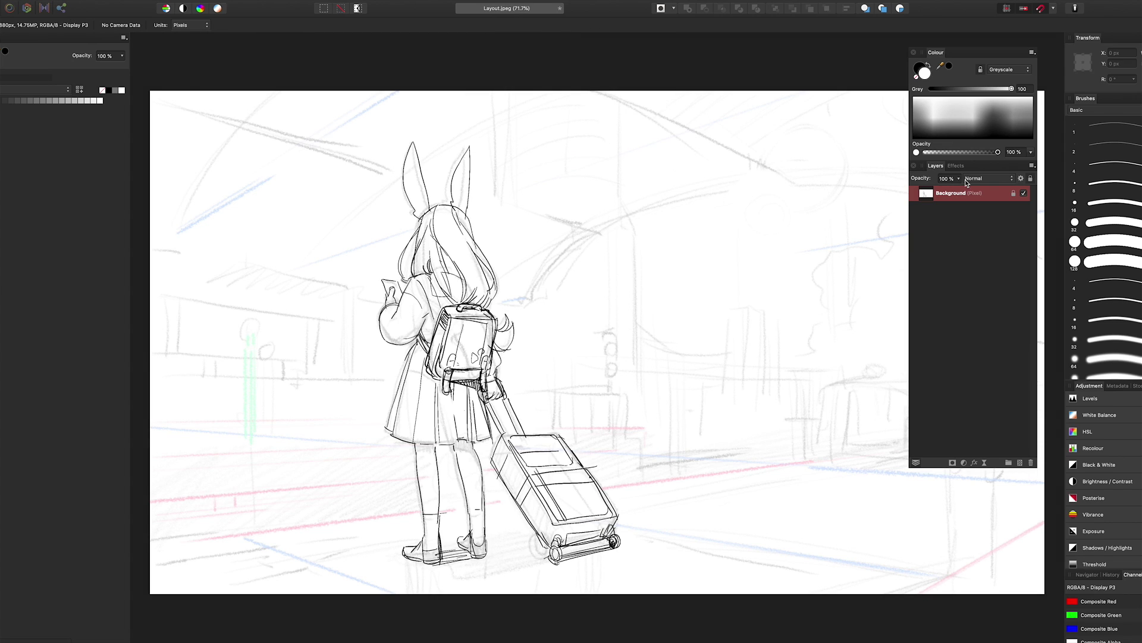
pyautogui.click(390, 640)
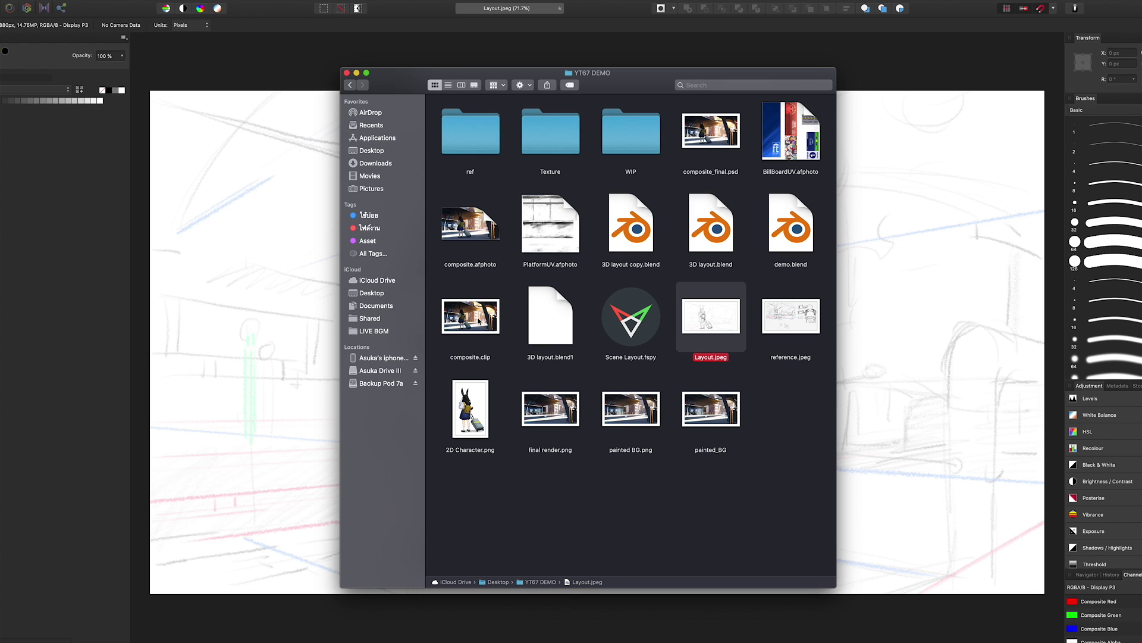
# Place final render.png filling the canvas beneath the sketch layer, and set the sketch to about 50% opacity.
pyautogui.click(532, 419)
pyautogui.moveTo(556, 413); pyautogui.dragTo(910, 333)
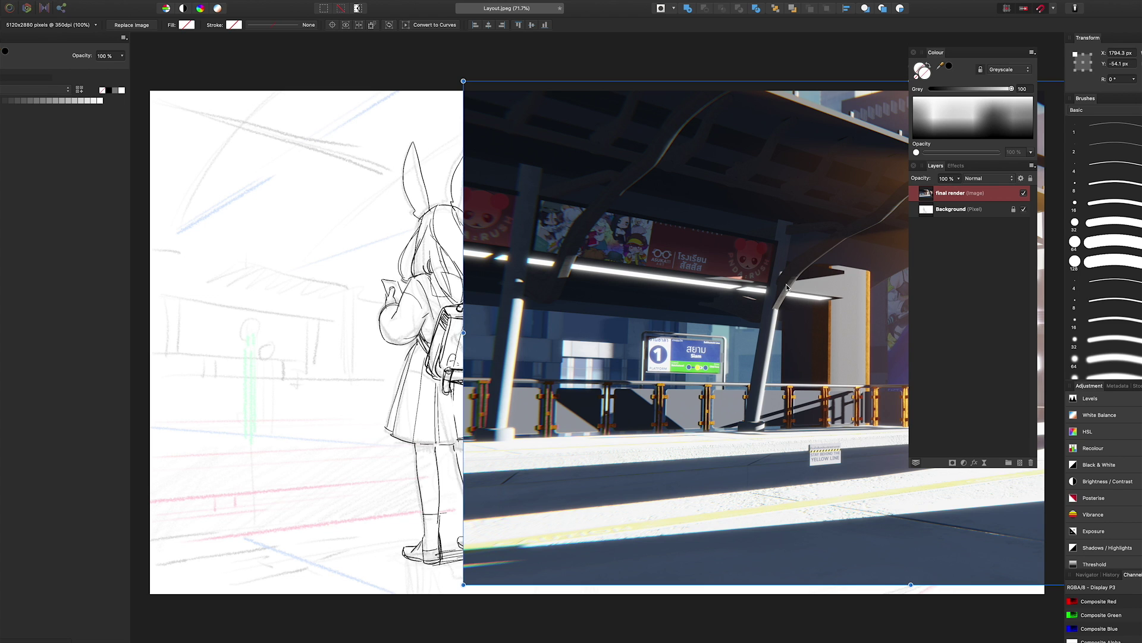
pyautogui.moveTo(787, 283); pyautogui.dragTo(490, 262)
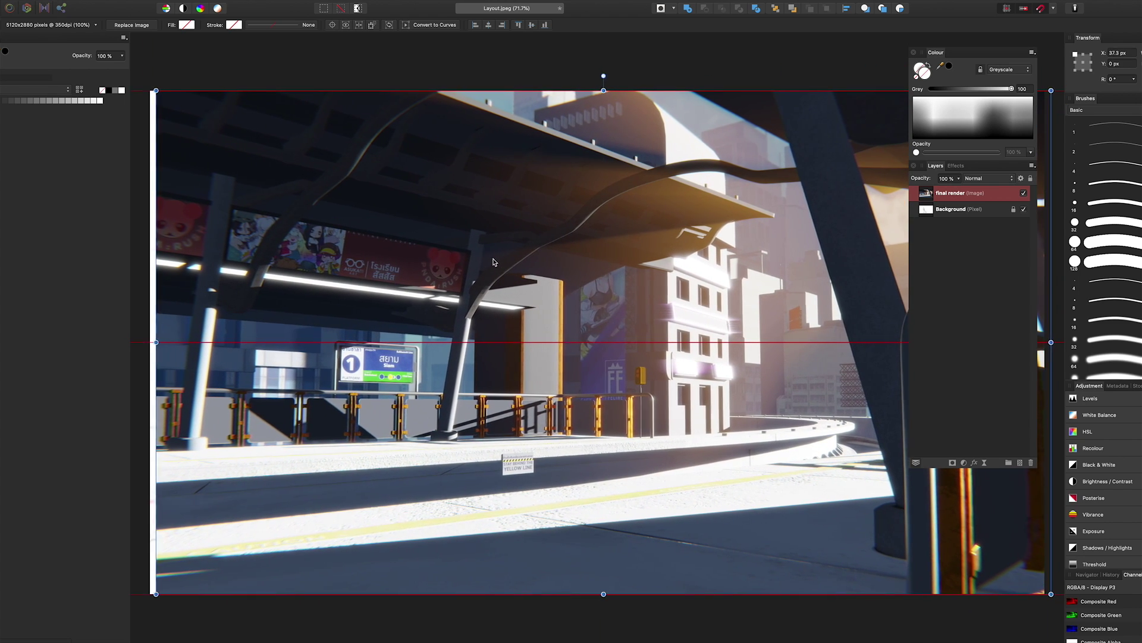
pyautogui.moveTo(950, 192)
pyautogui.mouseDown()
pyautogui.moveTo(952, 215)
pyautogui.moveTo(920, 193)
pyautogui.mouseUp()
pyautogui.click(950, 192)
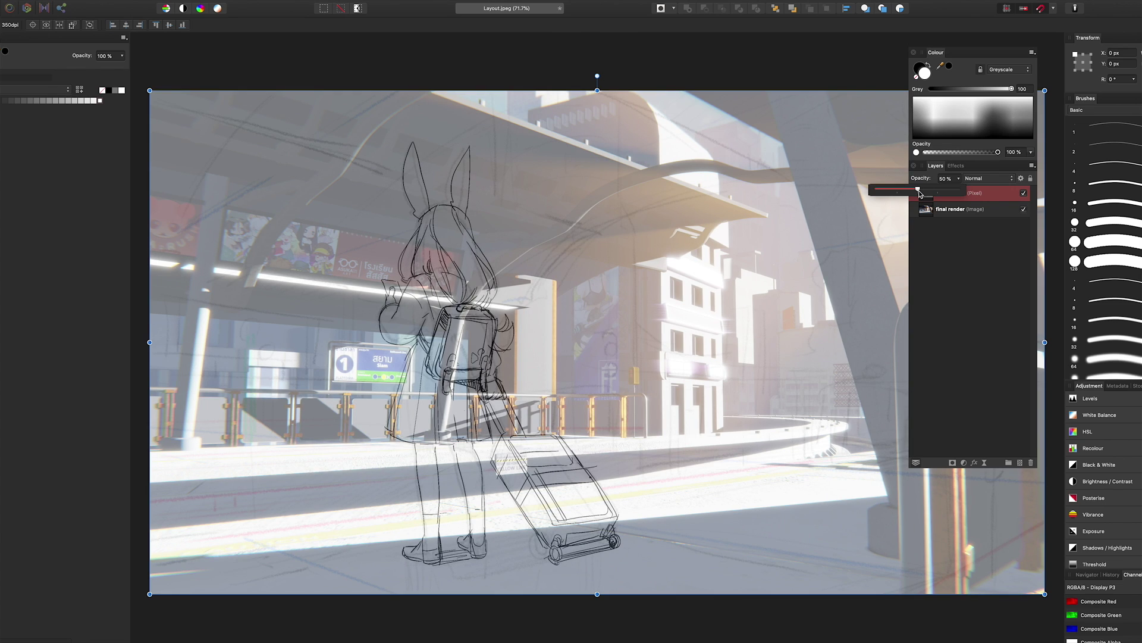
pyautogui.press('super+Tab')
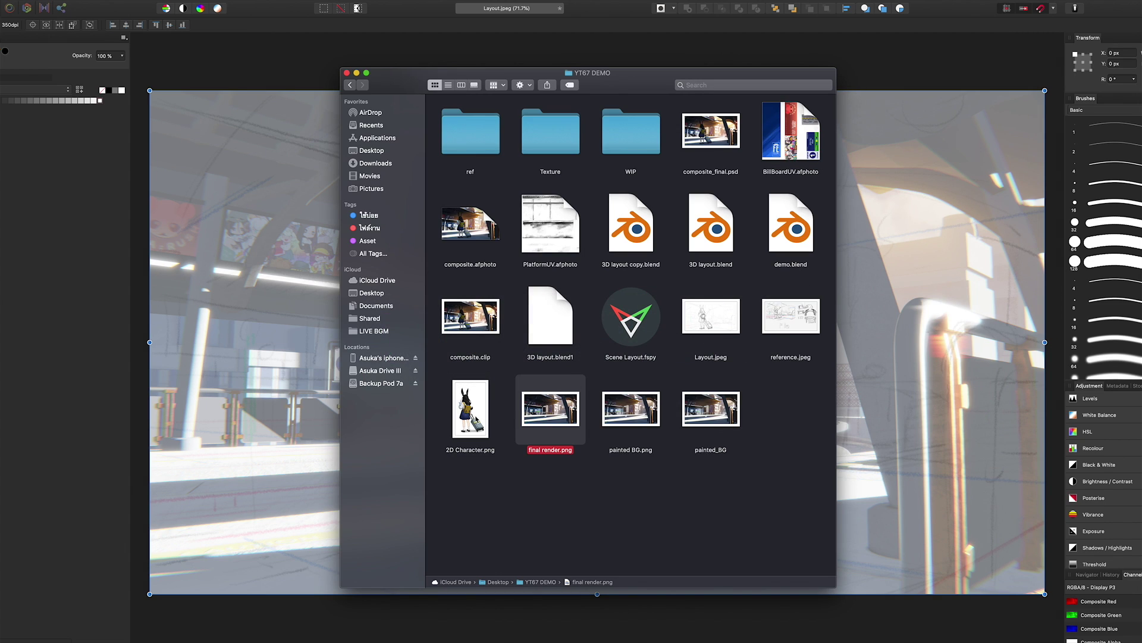
# Drop 2D Character.png onto the canvas, then position and scale it over the sketched girl.
pyautogui.moveTo(470, 408); pyautogui.dragTo(279, 367)
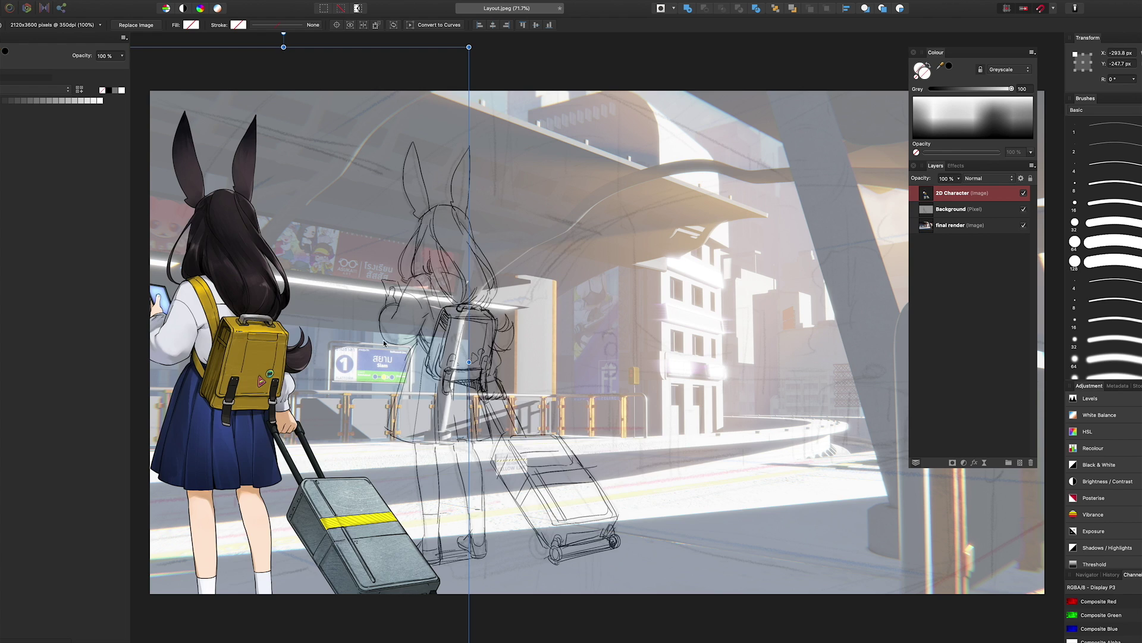
pyautogui.moveTo(383, 340)
pyautogui.mouseDown()
pyautogui.moveTo(563, 498)
pyautogui.moveTo(559, 483)
pyautogui.mouseUp()
pyautogui.moveTo(644, 85); pyautogui.dragTo(639, 91)
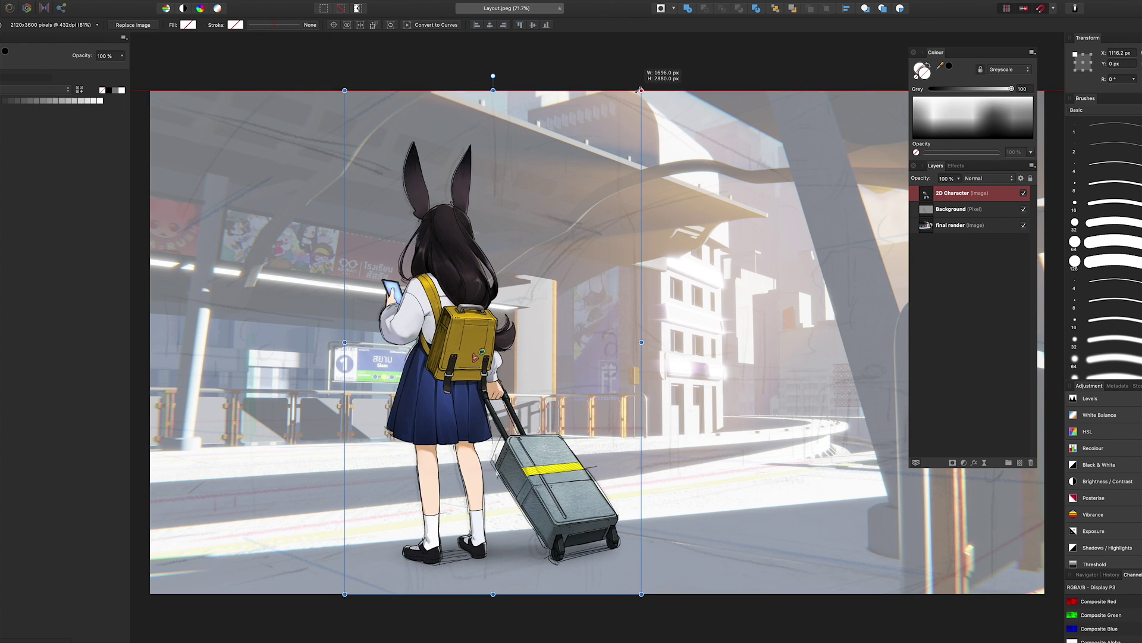